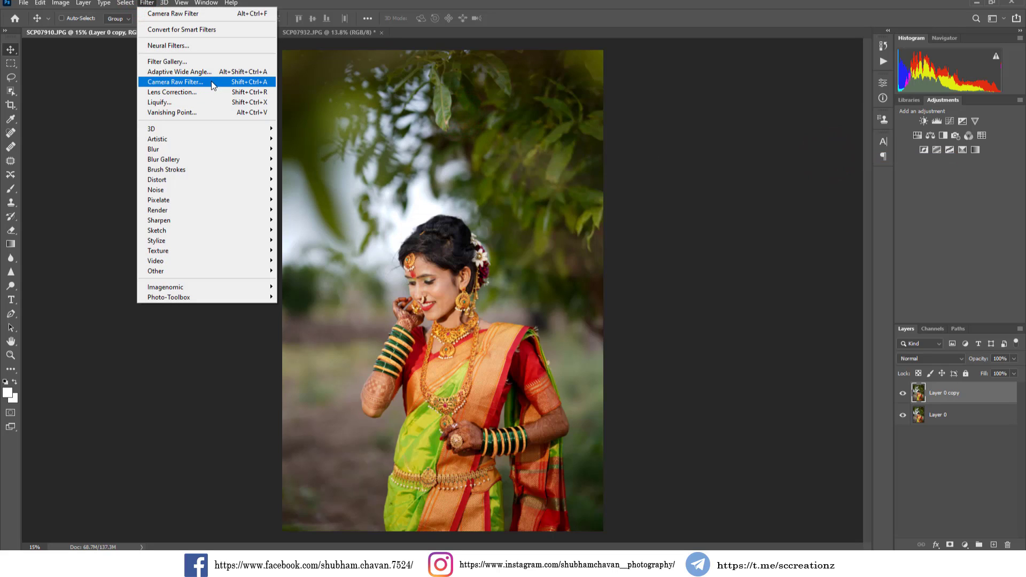
Open Layer 0 copy in the Camera Raw Filter and apply the Artistic 03 profile from the Artistic group
click(211, 82)
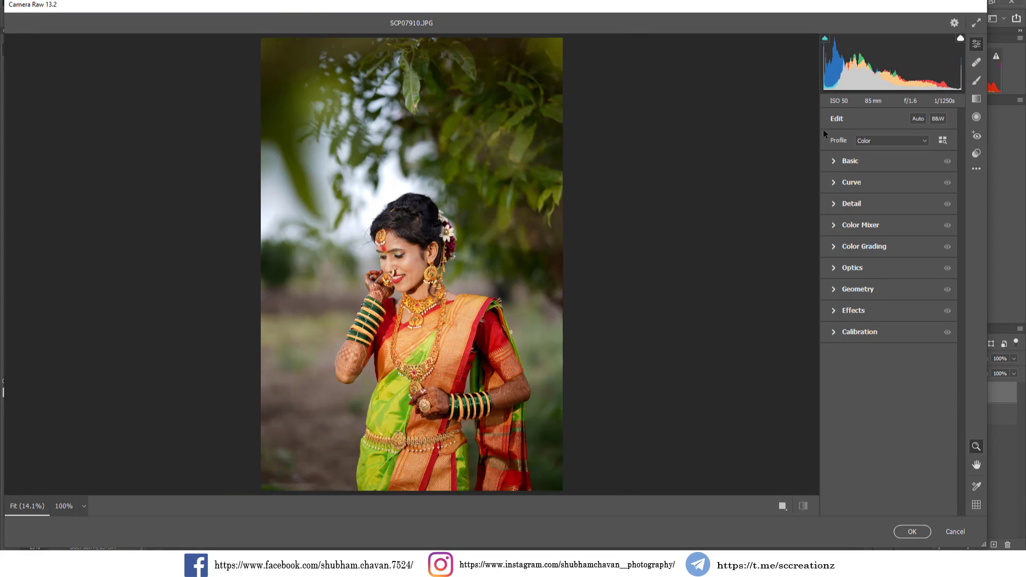
click(834, 162)
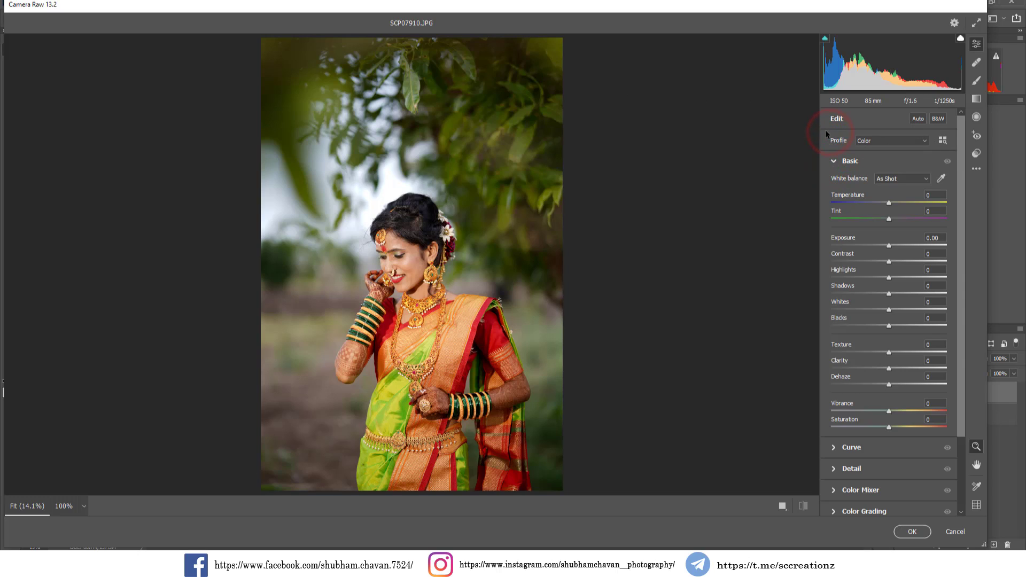
click(867, 141)
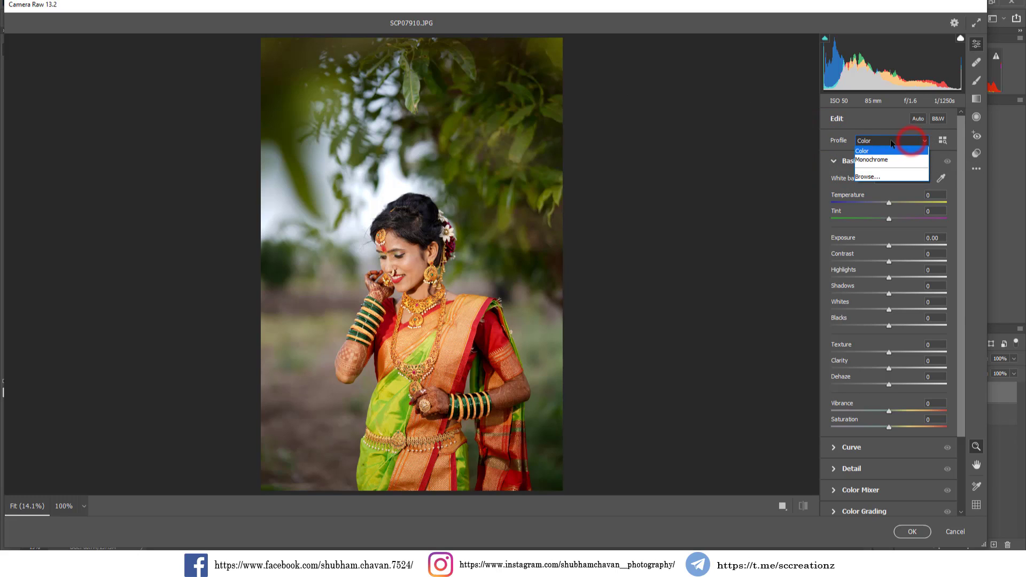
click(893, 178)
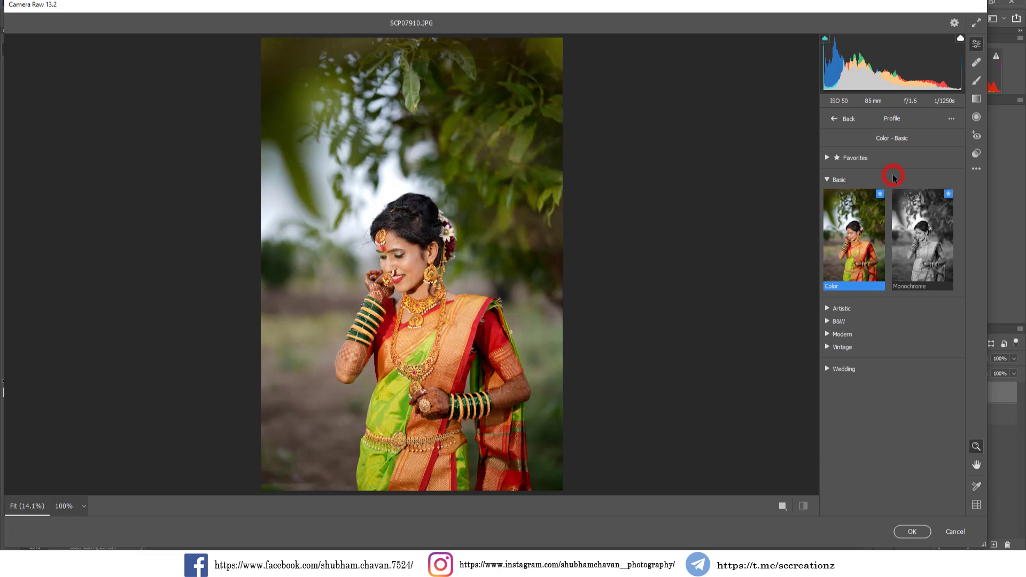
click(833, 181)
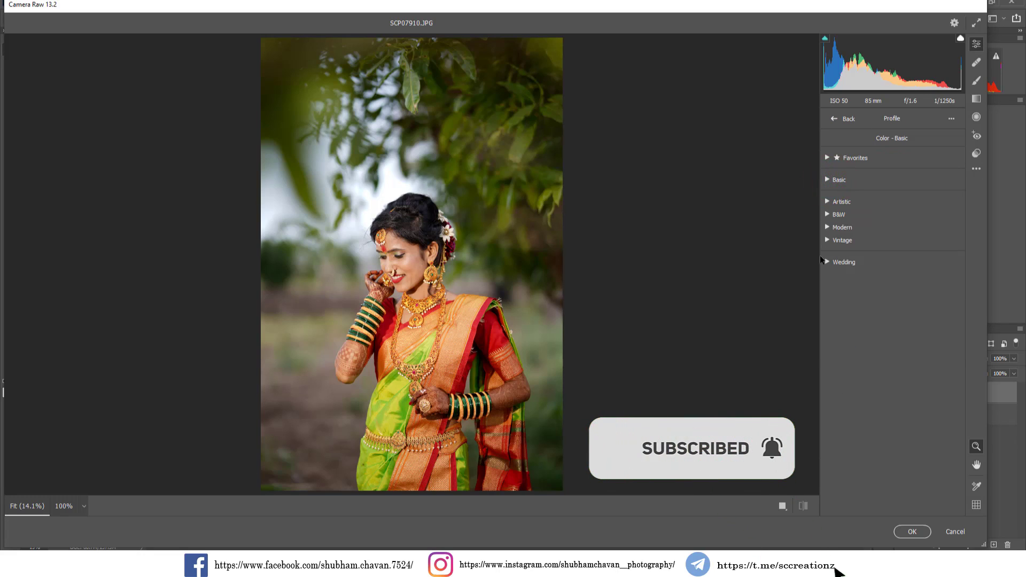
click(829, 202)
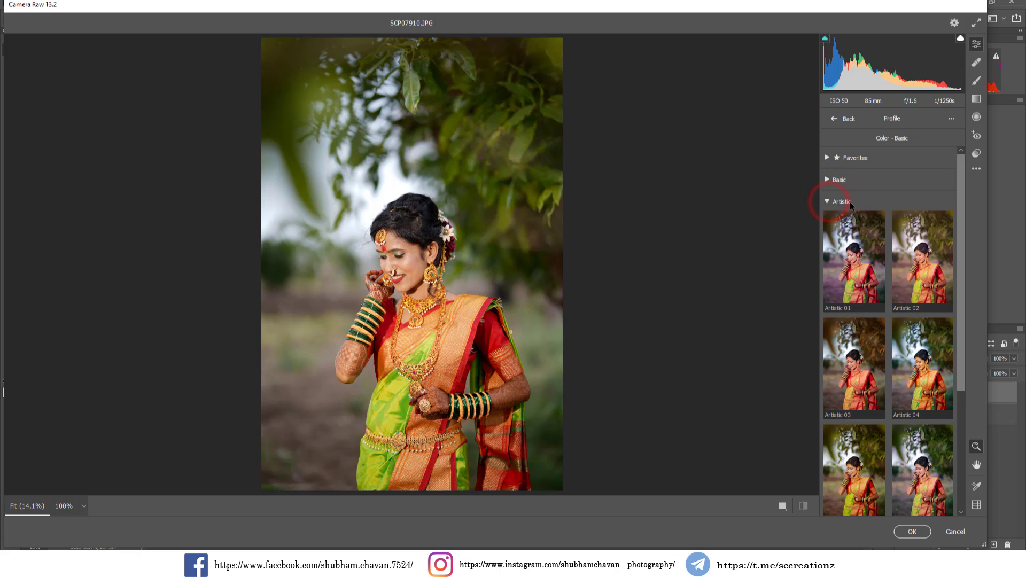
click(830, 202)
click(830, 202)
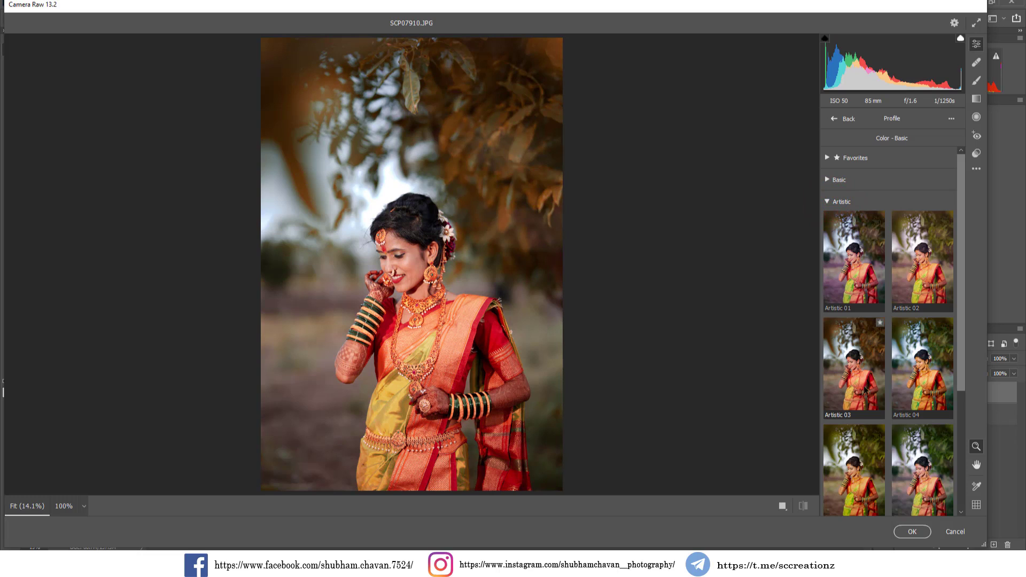
click(853, 377)
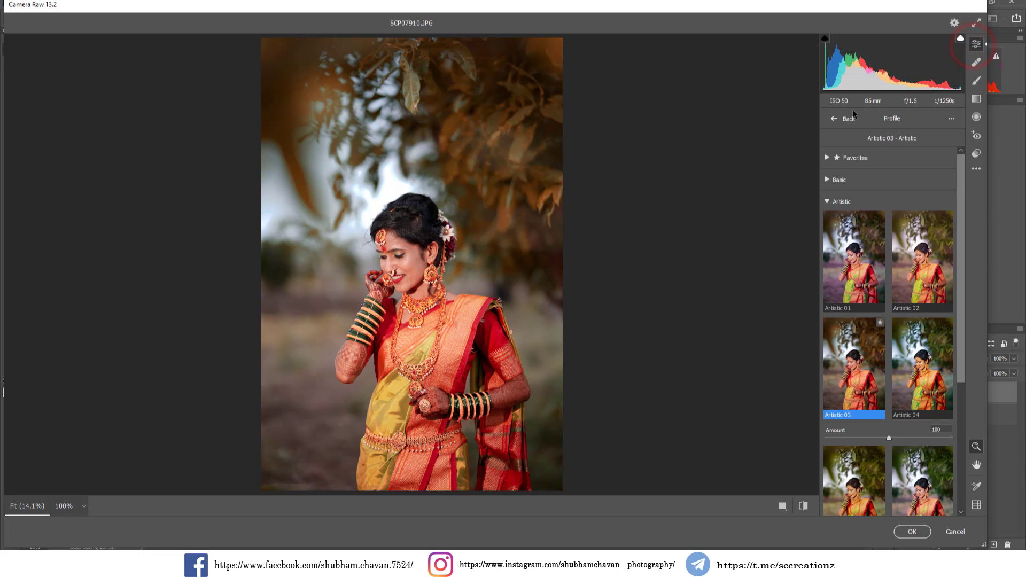
click(841, 119)
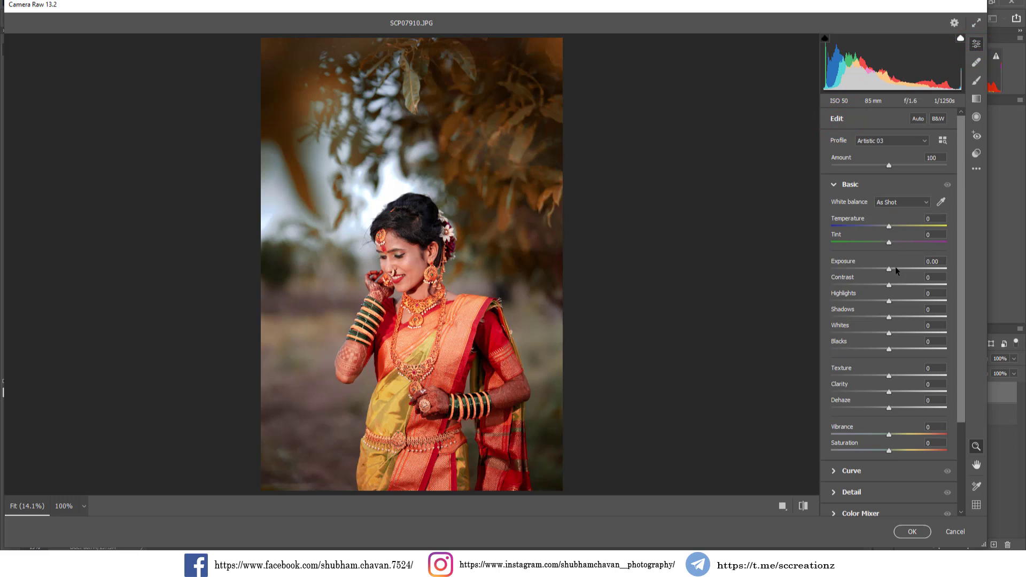
Set Contrast +13, Highlights +13, Shadows -40, Whites +11, Blacks -29 and Clarity +13, and raise Vibrance slightly
click(897, 215)
drag(889, 271, 873, 350)
drag(893, 393, 898, 395)
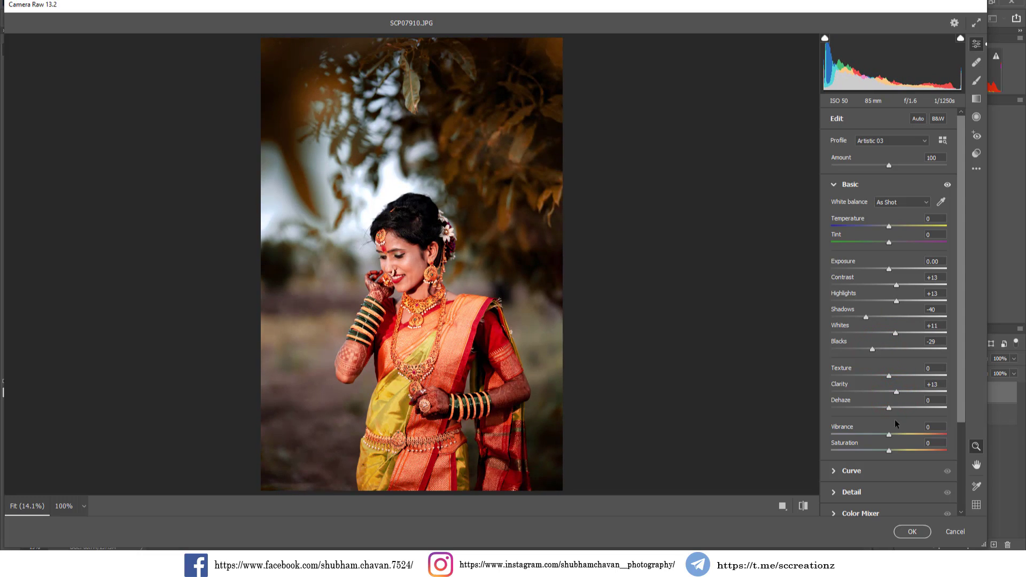
mouse_move(889, 434)
mouse_down()
mouse_move(912, 435)
mouse_move(901, 434)
mouse_up()
Shape the point curve with a midpoint at input 126, output 127, and lift the black point to output 5
scroll(829, 452, down, 2)
click(831, 420)
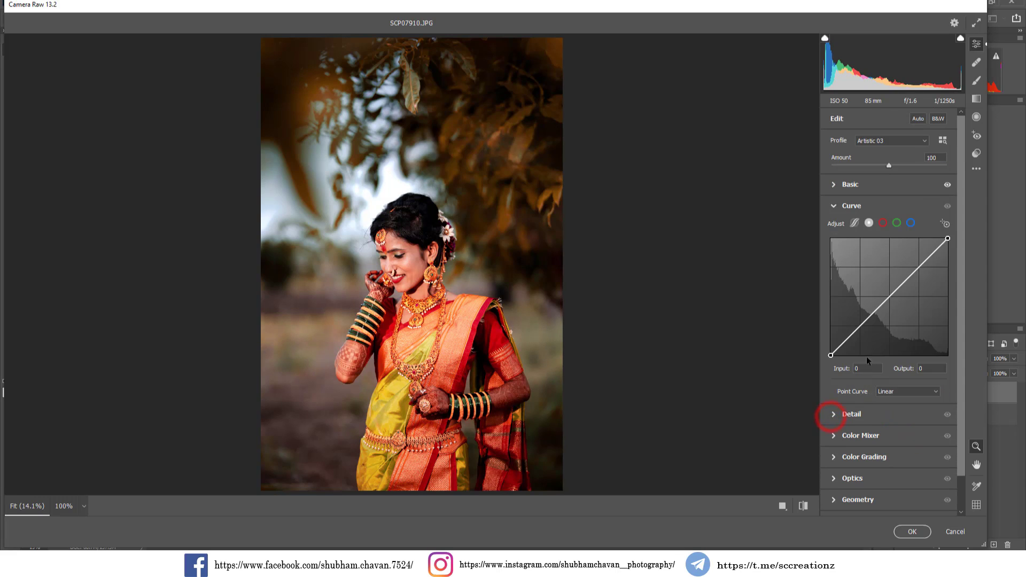
drag(891, 299, 885, 294)
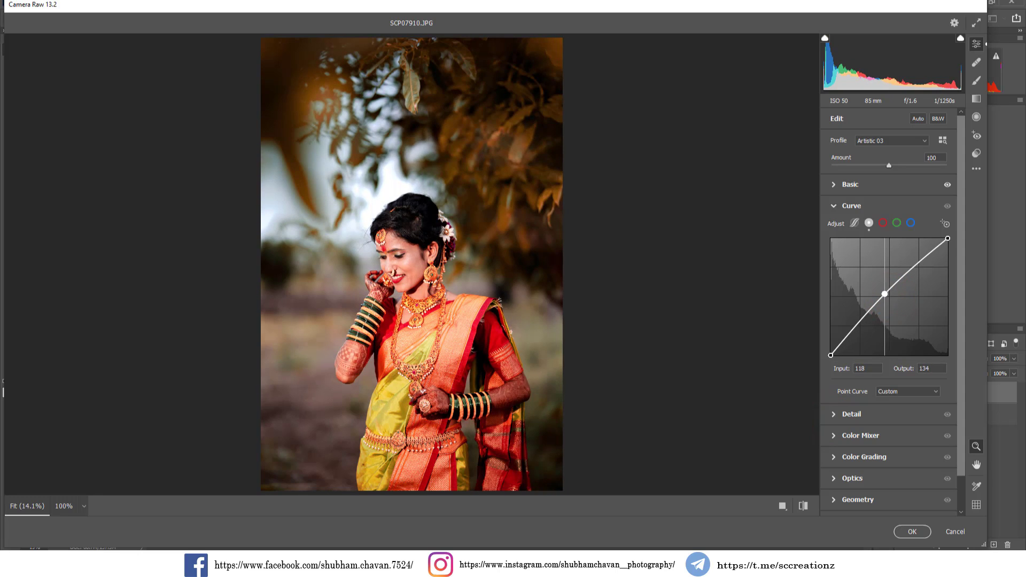
drag(831, 355, 830, 351)
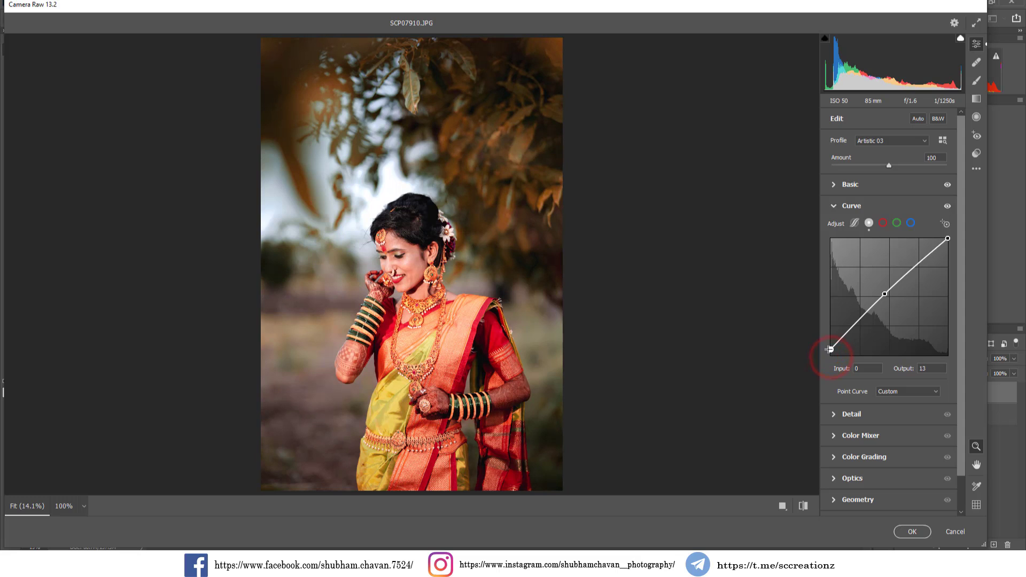
drag(887, 296, 888, 297)
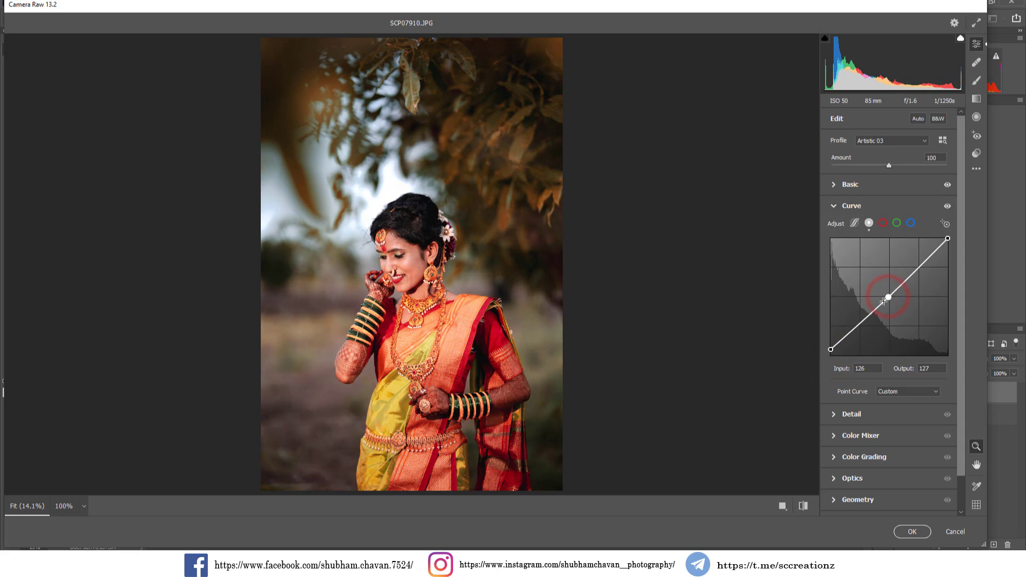
drag(831, 351, 831, 353)
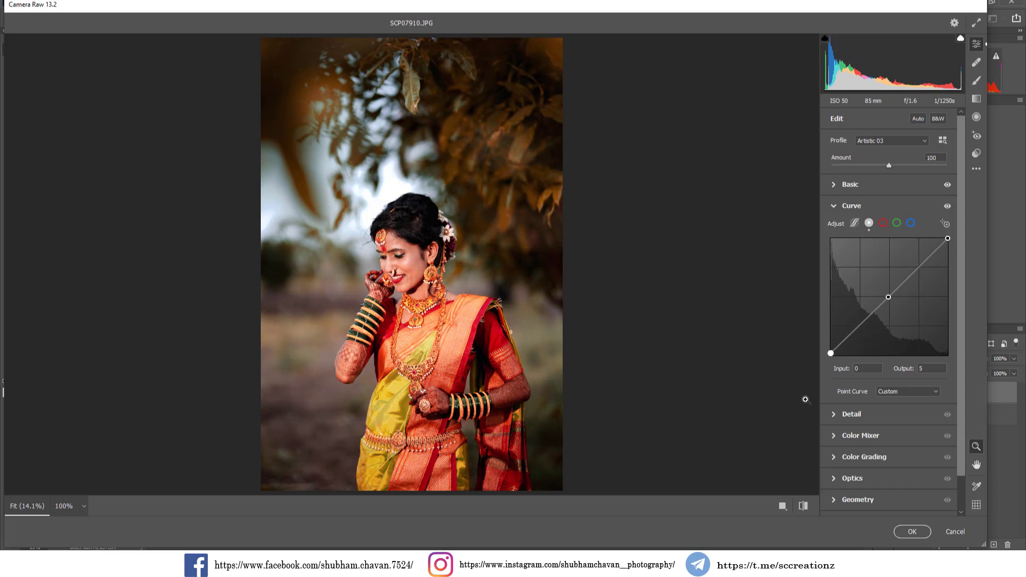
Set Sharpening to 5, Noise Reduction to 13 and Color Noise Reduction to 31, and check the face up close
click(842, 414)
drag(840, 273, 847, 295)
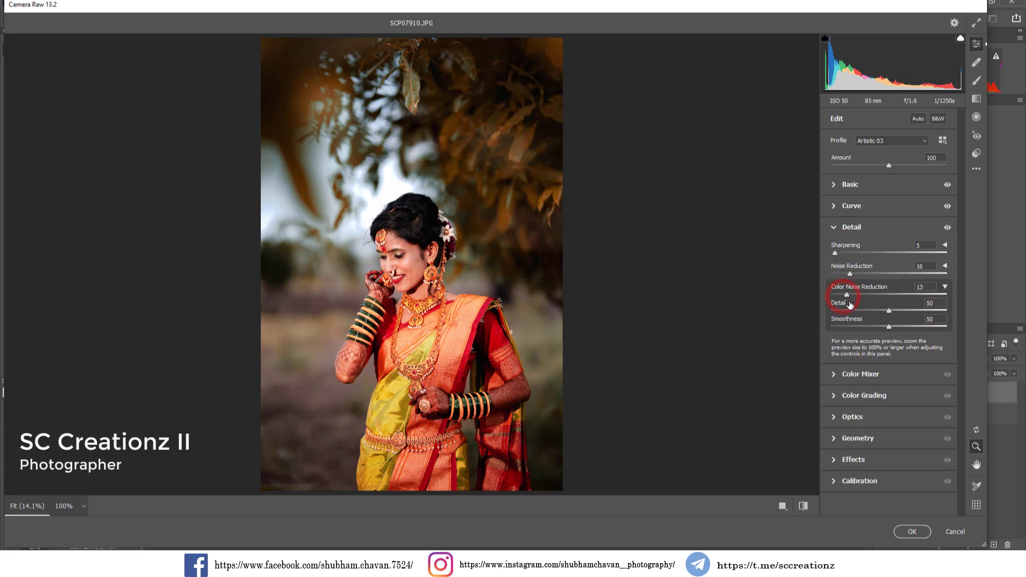
drag(851, 274, 847, 273)
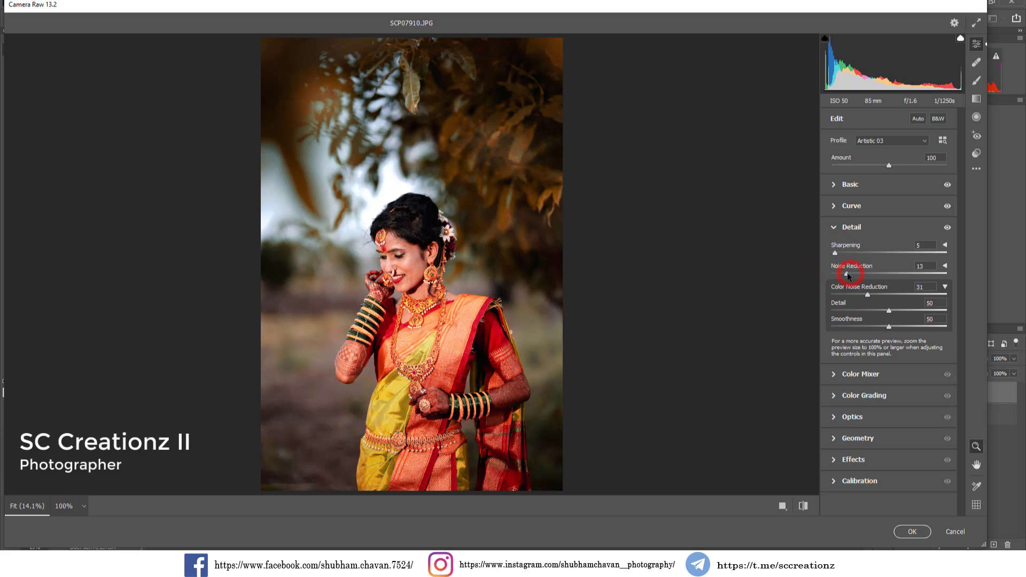
drag(401, 259, 445, 319)
click(417, 275)
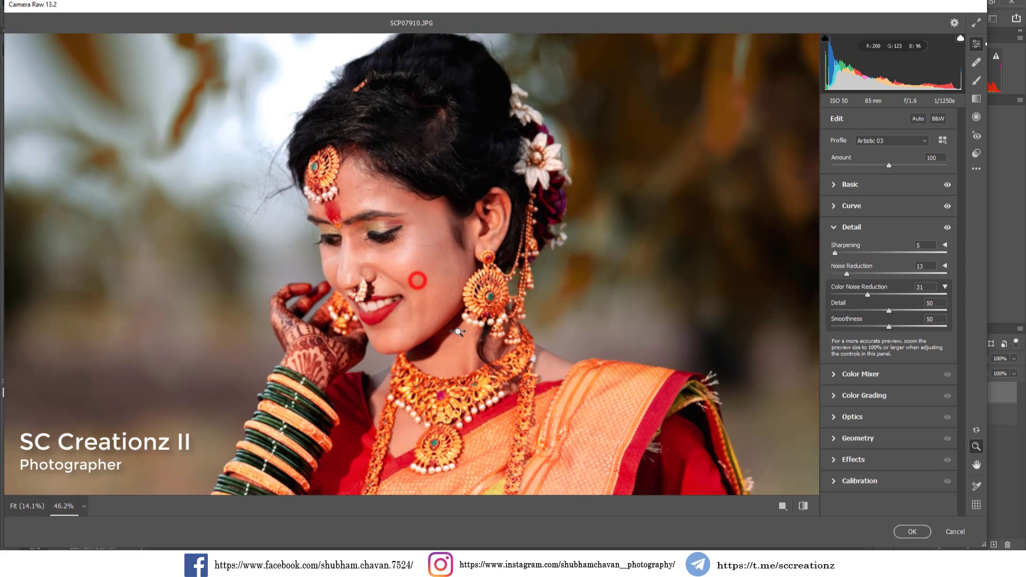
right_click(434, 226)
click(476, 234)
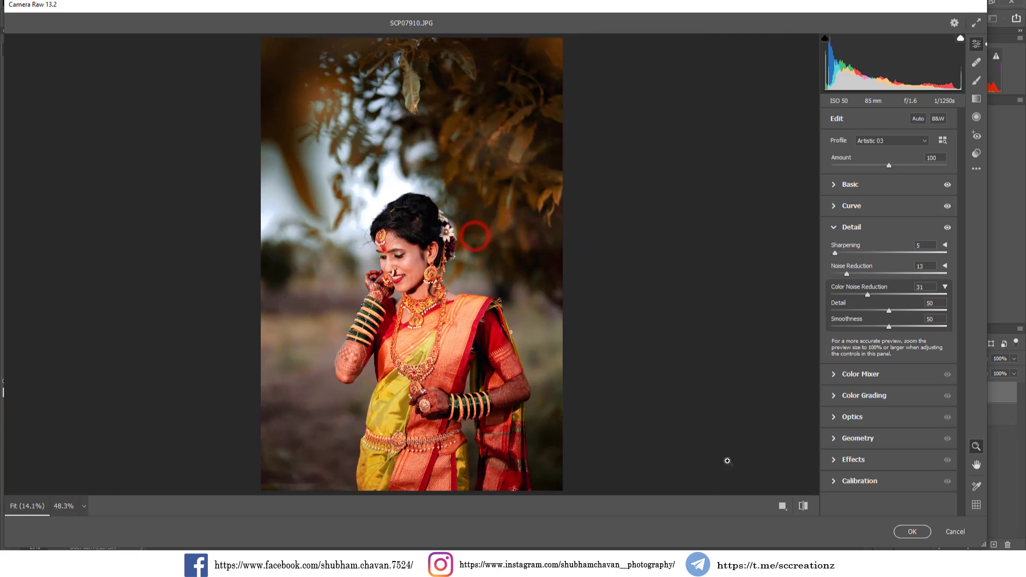
Set the Color Mixer saturation to Reds +19, Oranges -3, Yellows +2, Greens -9, Aquas -23 and Blues -34
click(830, 374)
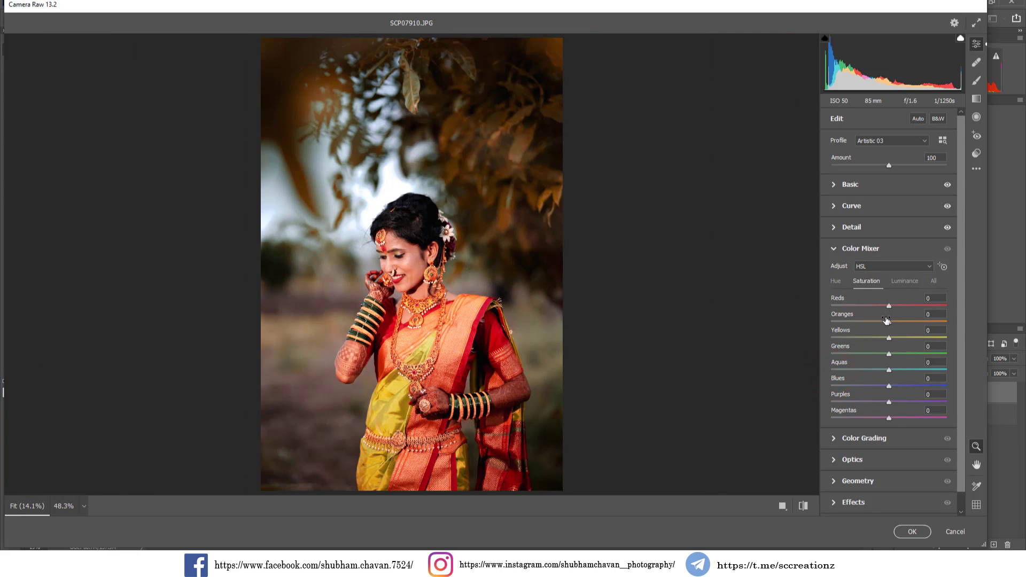
drag(888, 321, 884, 380)
drag(877, 342, 900, 386)
Set the Color Mixer hue to Yellows +10, Greens -44, Aquas -39 and Blues -24
click(838, 284)
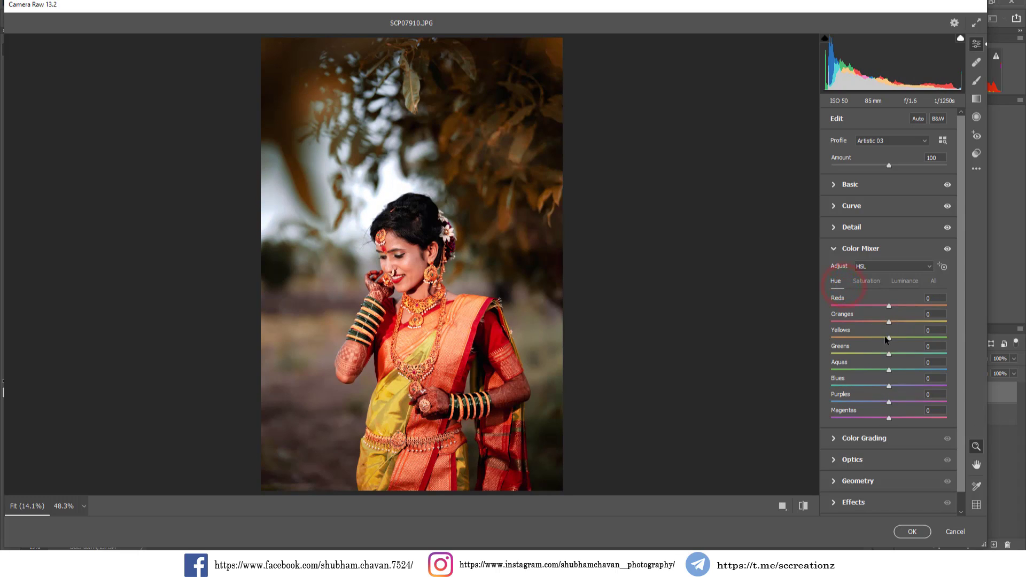
drag(873, 338, 822, 352)
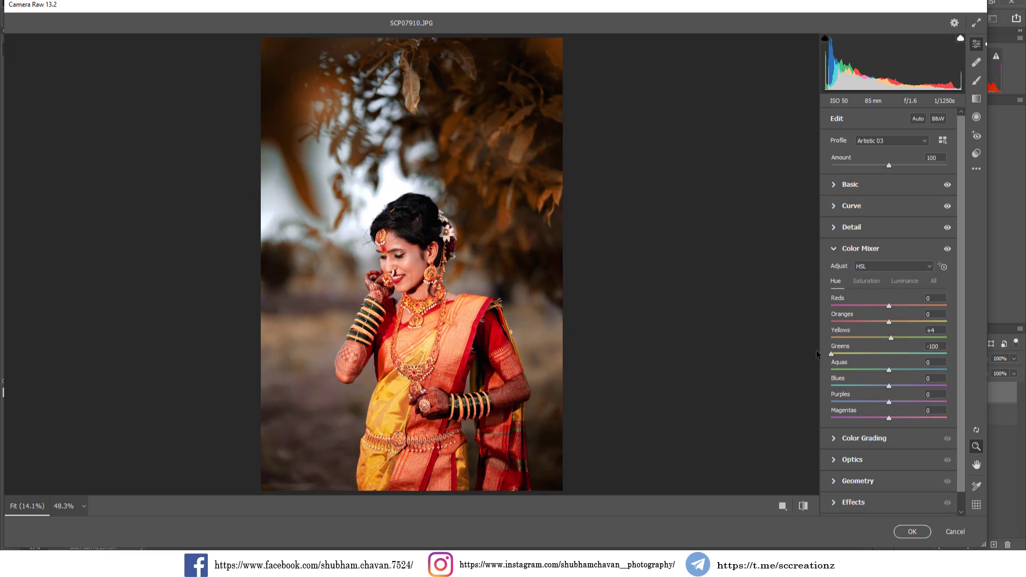
drag(886, 353, 863, 358)
Lower the shadows and highlights luminance slightly in Color Grading, and set Blending to 100 and Balance to -19
click(853, 438)
mouse_move(852, 390)
mouse_down()
mouse_move(839, 395)
mouse_move(849, 393)
mouse_up()
drag(922, 390, 967, 421)
drag(888, 433, 877, 437)
Add a slight dark vignette by setting Vignetting to -7 in the Effects settings
scroll(880, 448, down, 1)
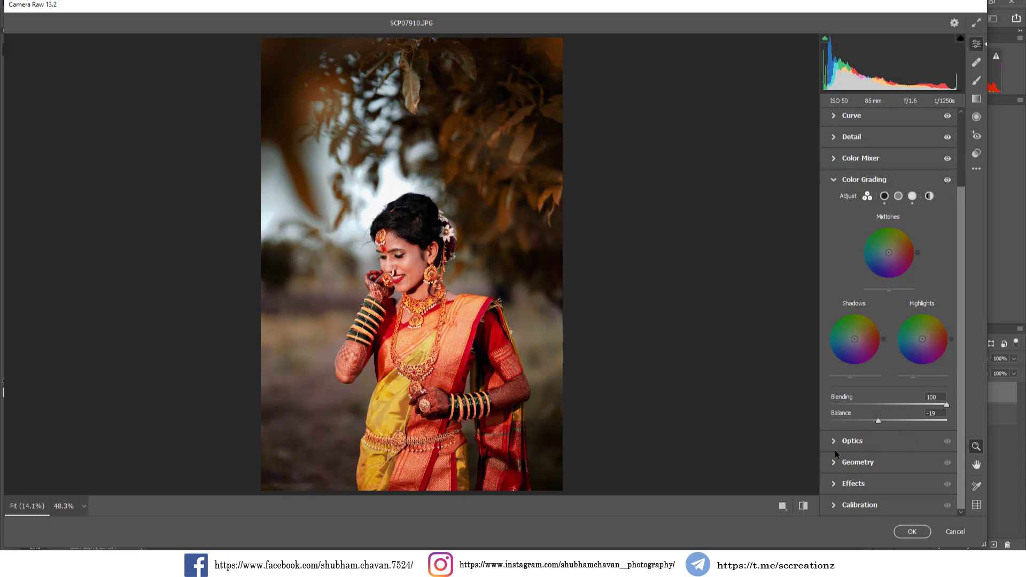
click(837, 484)
drag(883, 380, 885, 385)
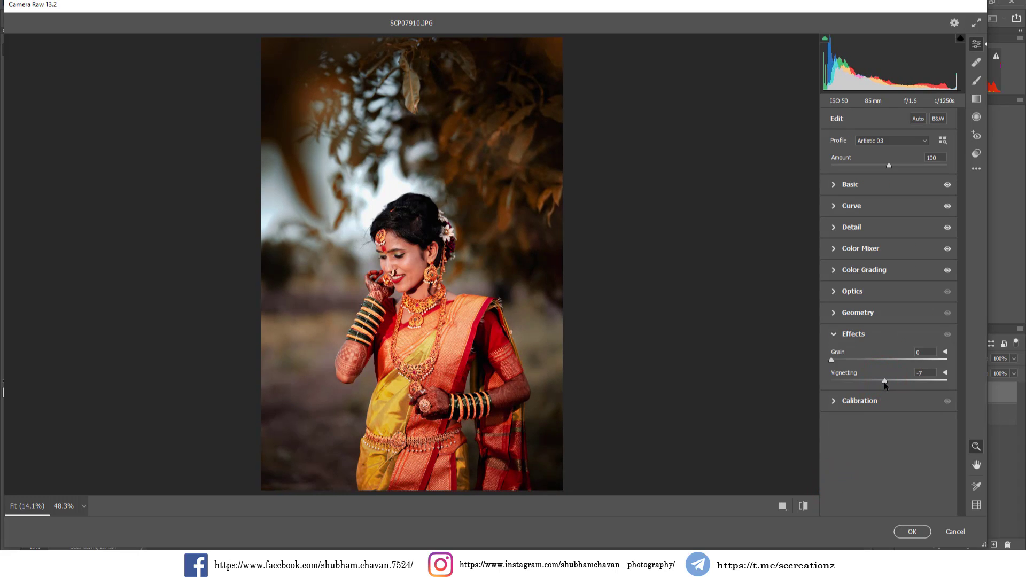
Calibrate Blue Primary to hue +4 and saturation +38, set Red Primary saturation to -12, and adjust Green Primary saturation
click(842, 407)
mouse_move(890, 506)
mouse_down()
mouse_move(913, 506)
mouse_move(864, 487)
mouse_move(891, 491)
mouse_up()
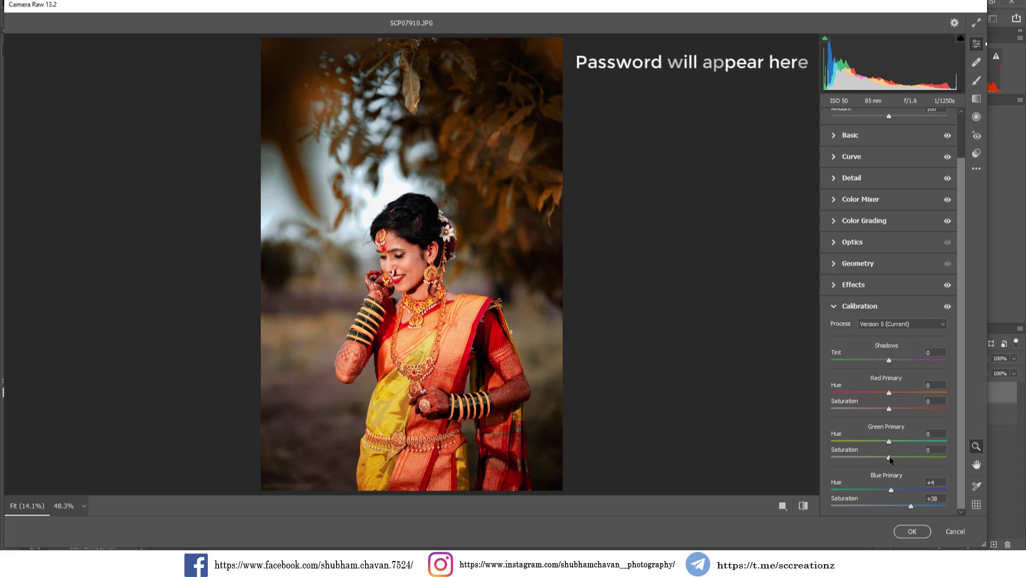
drag(889, 409, 883, 411)
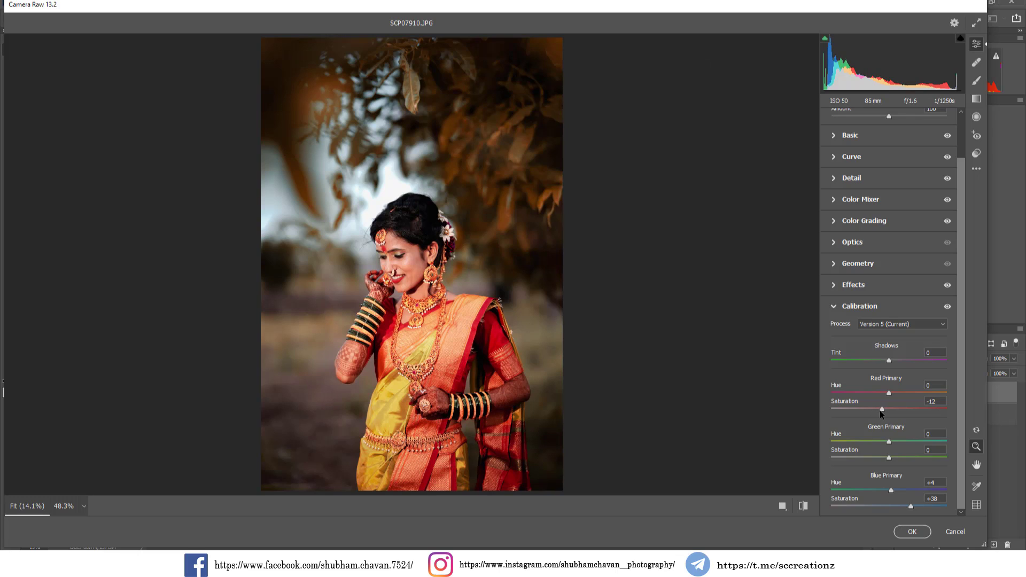
mouse_move(893, 457)
mouse_down()
mouse_move(923, 463)
mouse_move(893, 460)
mouse_move(883, 442)
mouse_move(855, 443)
mouse_move(896, 452)
mouse_move(884, 449)
mouse_up()
Shift the Color Mixer hue of Yellows to +98 and Greens to +4
click(840, 200)
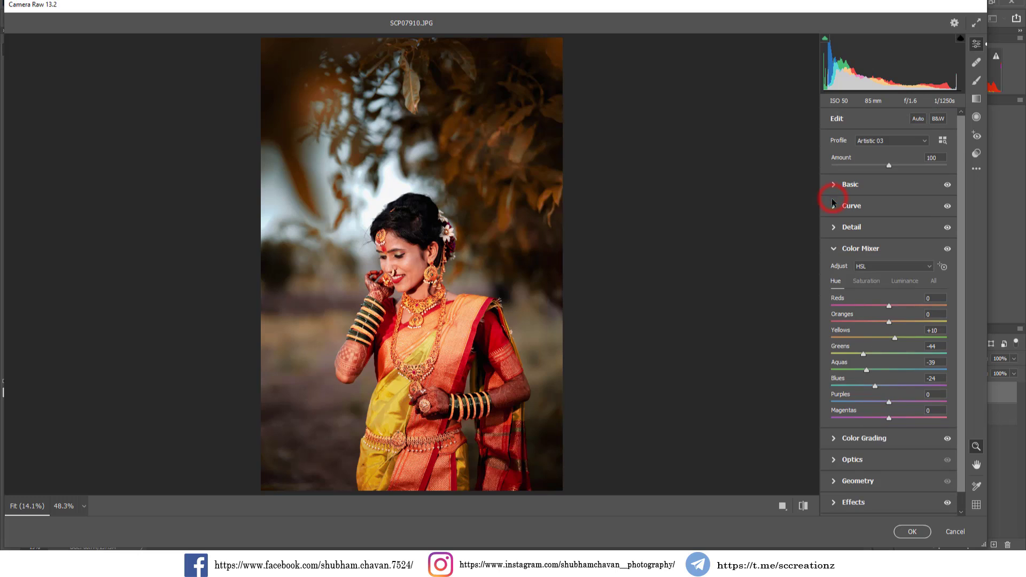
click(837, 282)
mouse_move(878, 348)
mouse_down()
mouse_move(896, 351)
mouse_move(897, 340)
mouse_up()
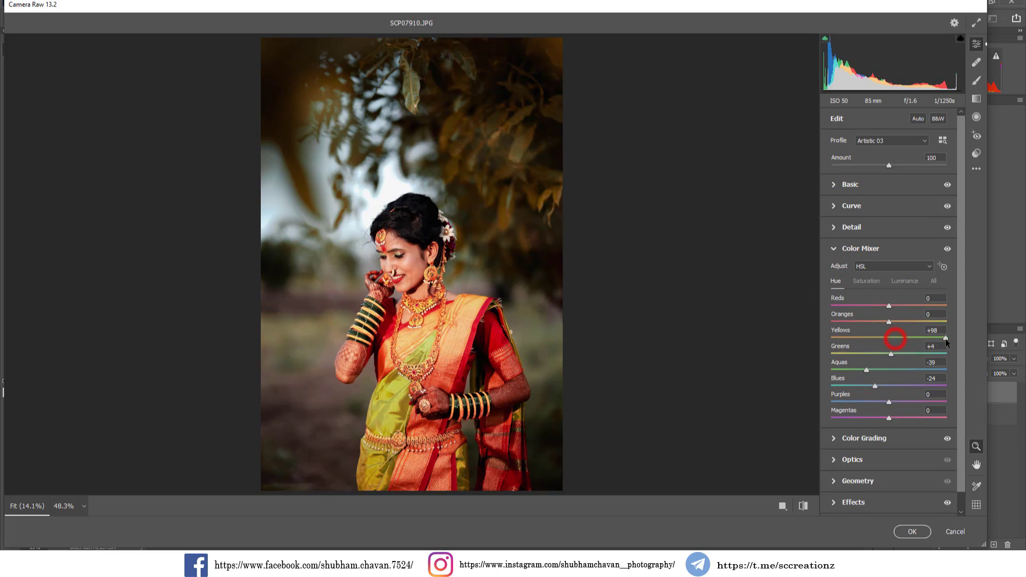
Set the Color Mixer saturation to Yellows -49, Greens +66, Aquas -15 and Blues +4
click(871, 281)
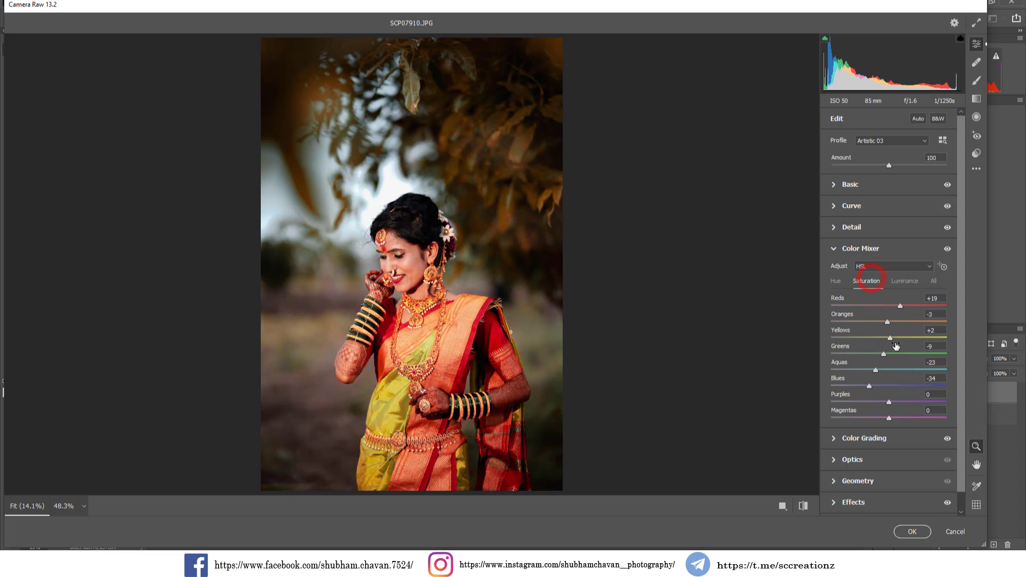
drag(900, 353, 928, 354)
click(892, 386)
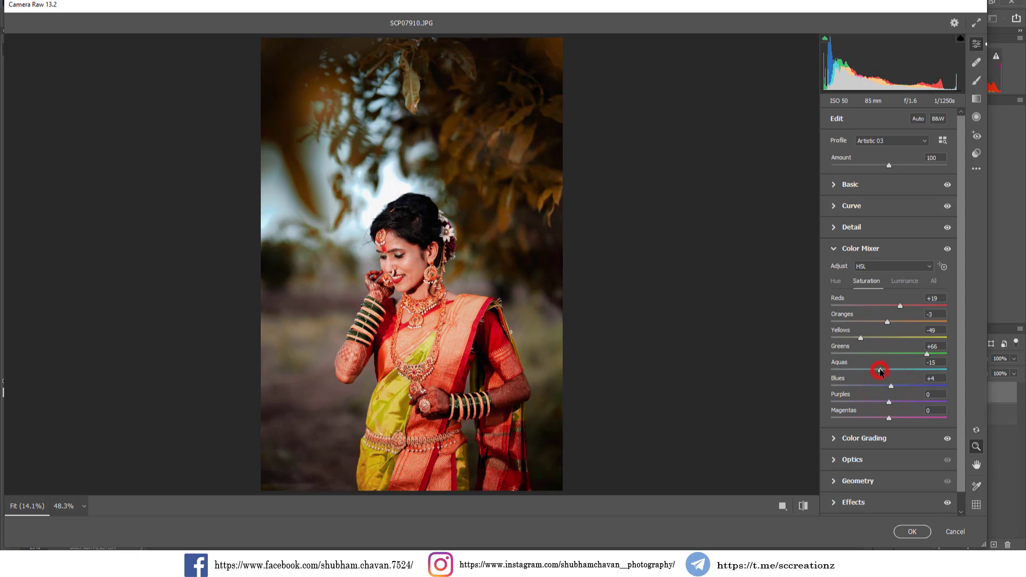
Set the Color Mixer hue of Yellows to +75, readjust the Greens hue, and raise the Oranges luminance to +13
click(837, 282)
drag(881, 354, 931, 347)
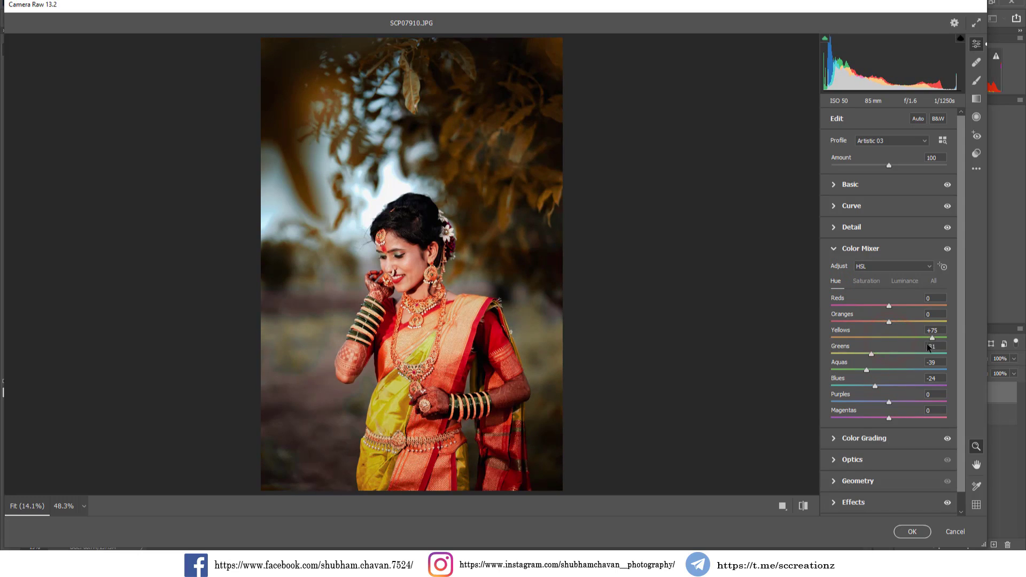
drag(872, 354, 897, 323)
click(904, 281)
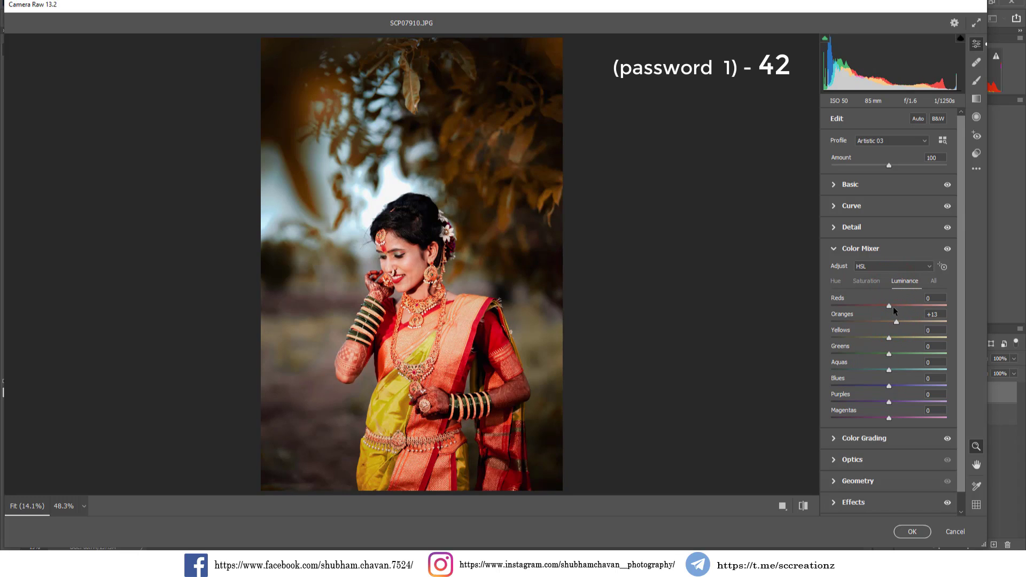
Set the Color Mixer saturation of Reds to +6 and Oranges to -4
click(870, 282)
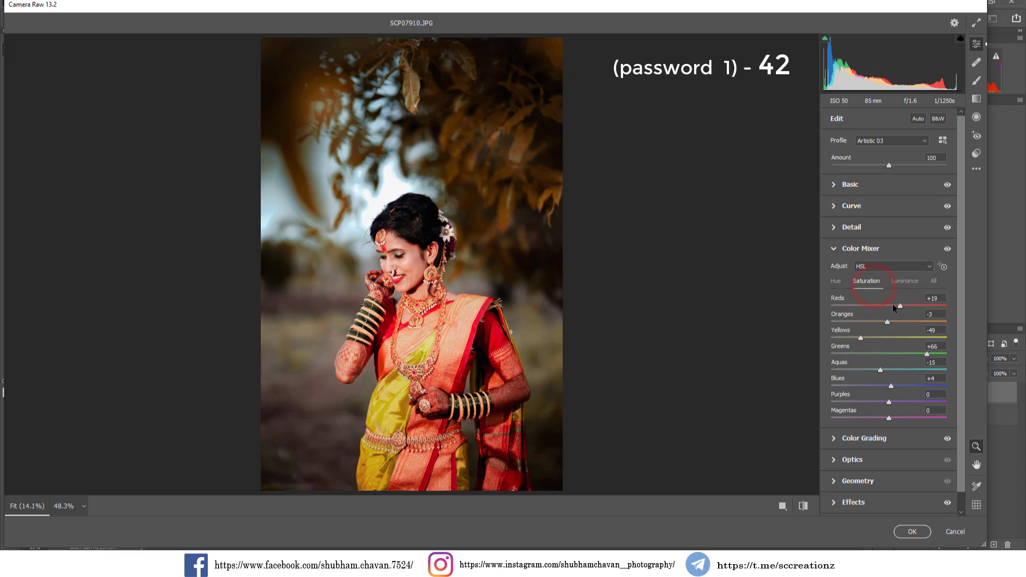
mouse_move(891, 307)
mouse_down()
mouse_move(898, 323)
mouse_move(862, 319)
mouse_move(884, 327)
mouse_up()
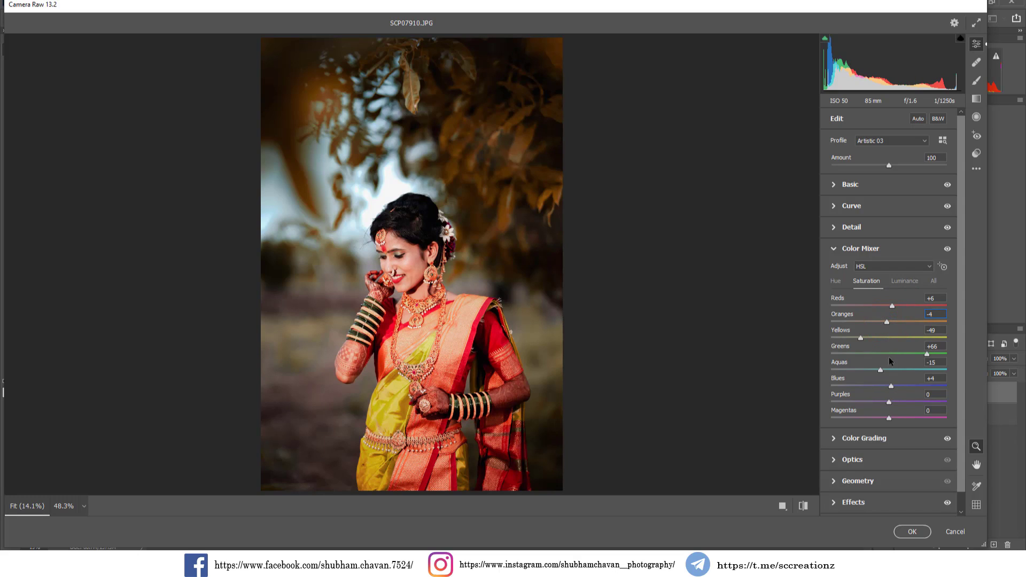
Set the Calibration Red Primary to Hue +3 and Saturation +6, and check the skin tones up close
click(835, 504)
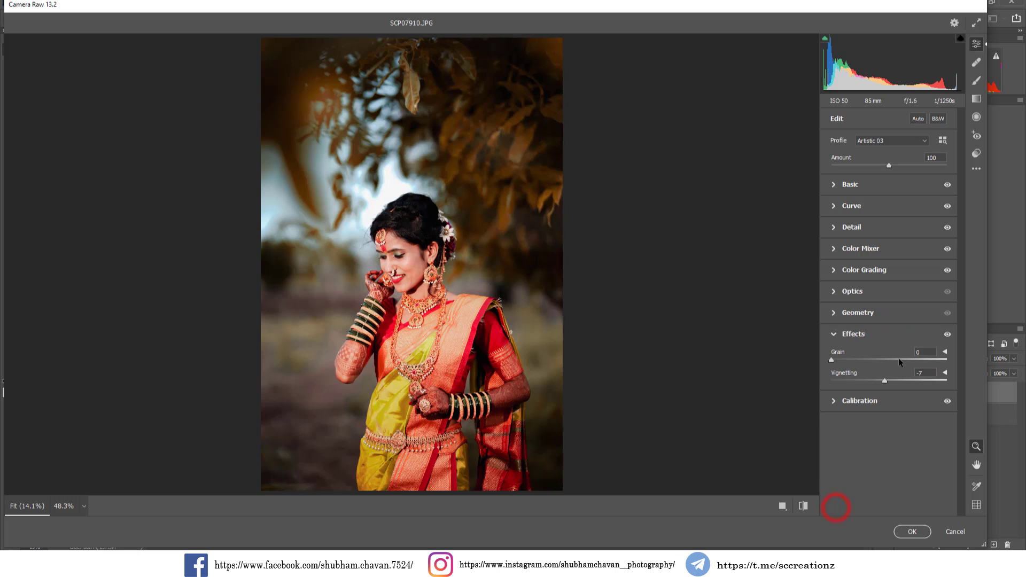
click(861, 404)
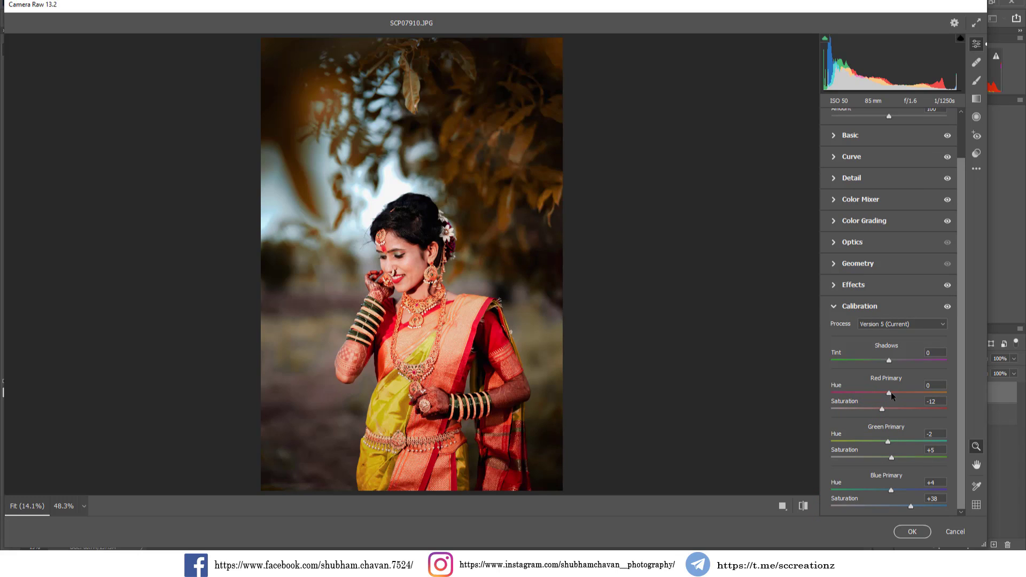
drag(903, 392, 892, 413)
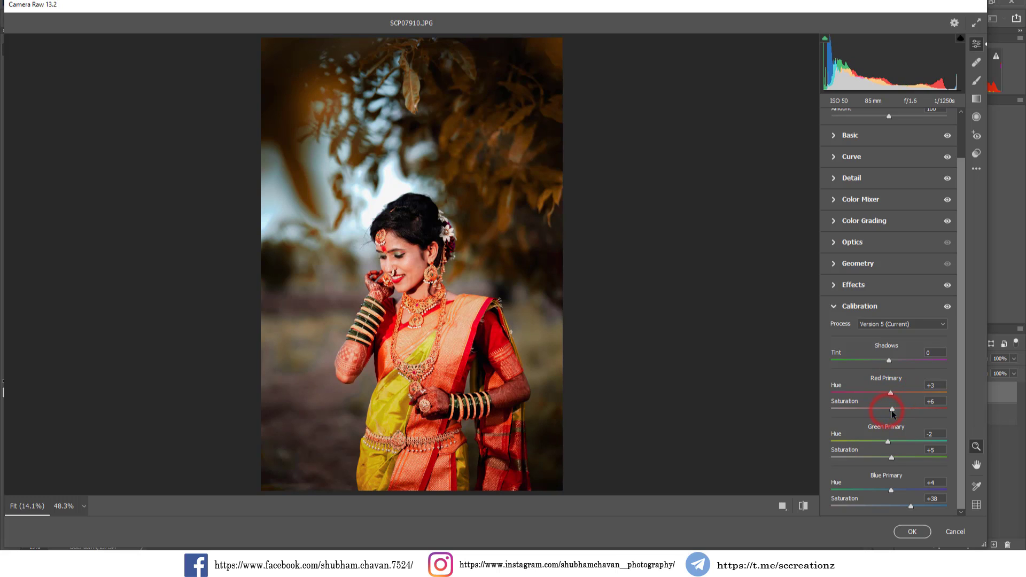
click(421, 284)
right_click(416, 274)
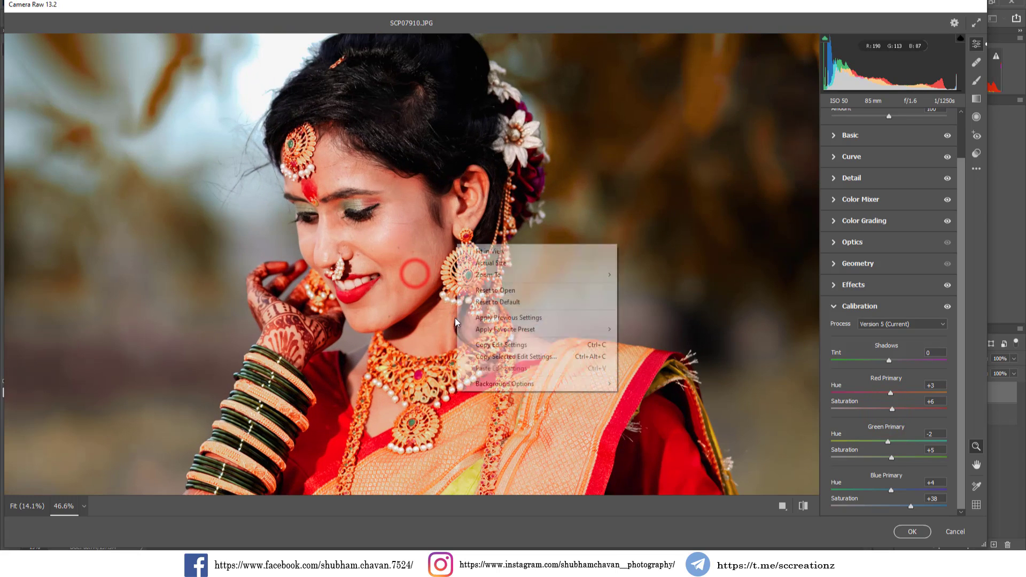
click(489, 252)
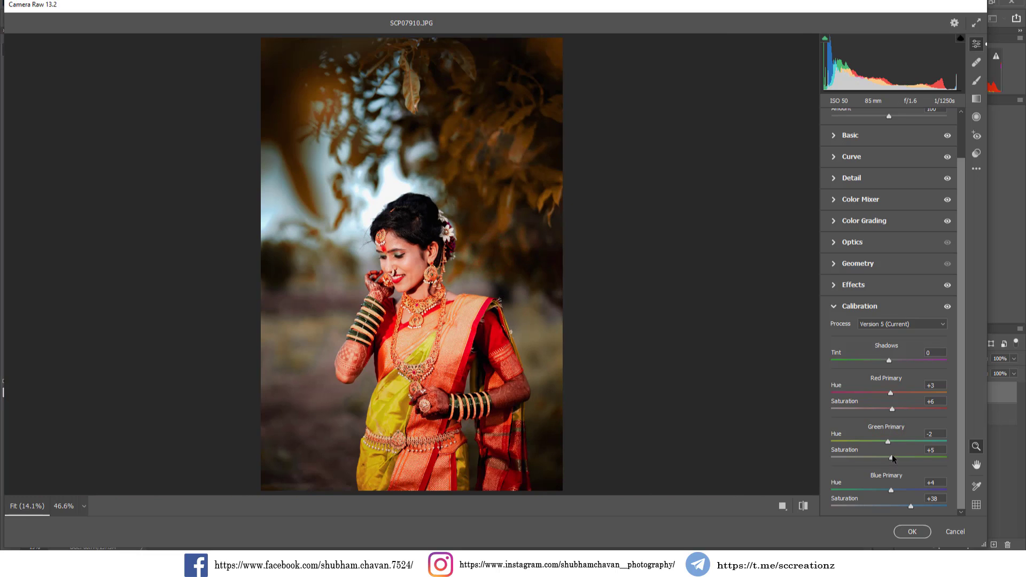
click(839, 306)
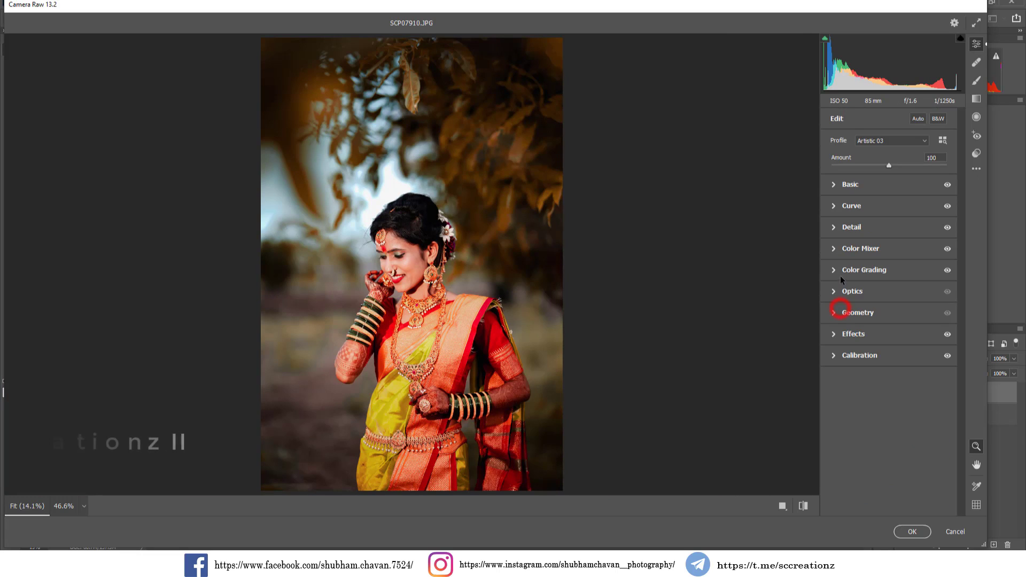
Adjust the Color Mixer luminance to Yellows +12, Greens -13, Aquas +38 and Blues +63, and fine-tune the Oranges
click(836, 249)
click(900, 284)
drag(893, 338, 930, 408)
mouse_move(888, 354)
mouse_down()
mouse_move(867, 355)
mouse_move(910, 364)
mouse_move(864, 362)
mouse_move(878, 364)
mouse_up()
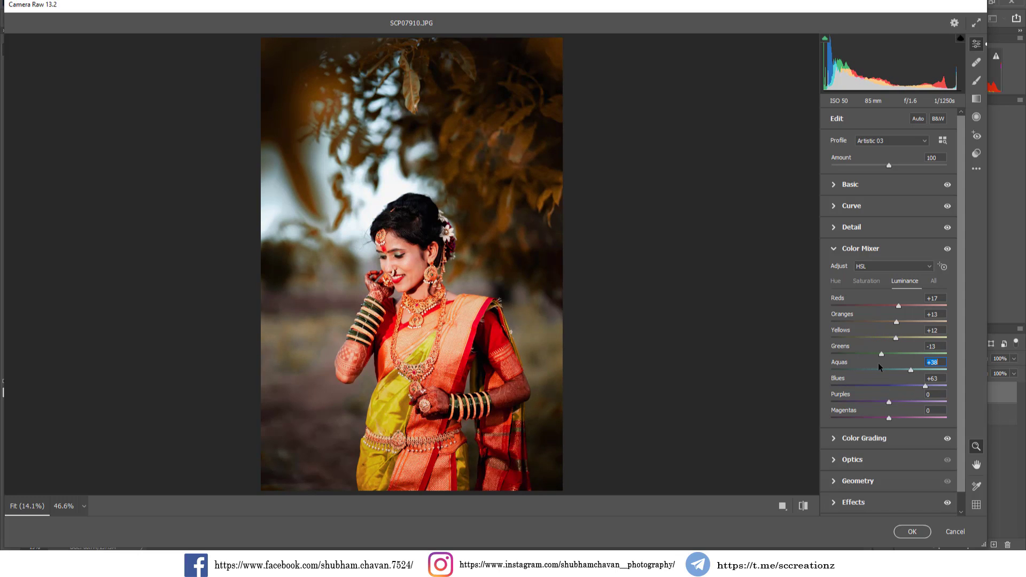
drag(892, 325, 895, 329)
click(833, 249)
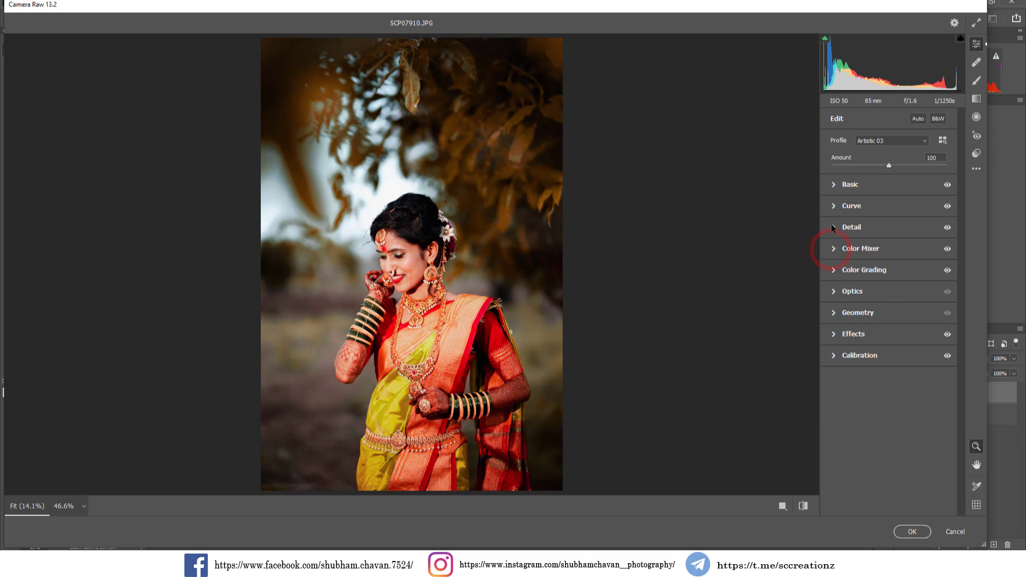
Set Clarity to +9, Highlights to +15 and Vibrance to +9 with Saturation at 0, and compare before and after
click(835, 185)
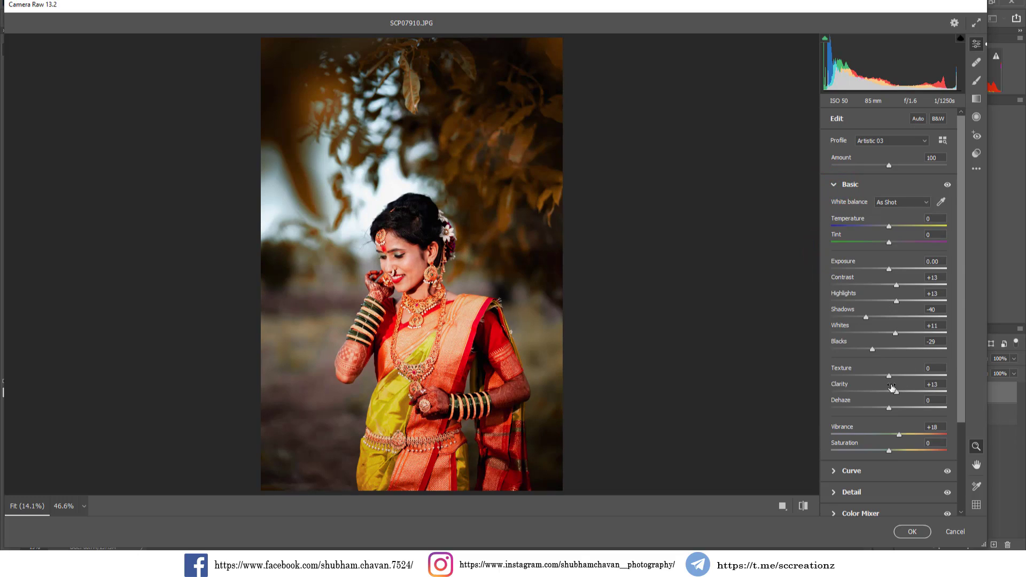
drag(906, 394, 894, 392)
drag(897, 302, 898, 306)
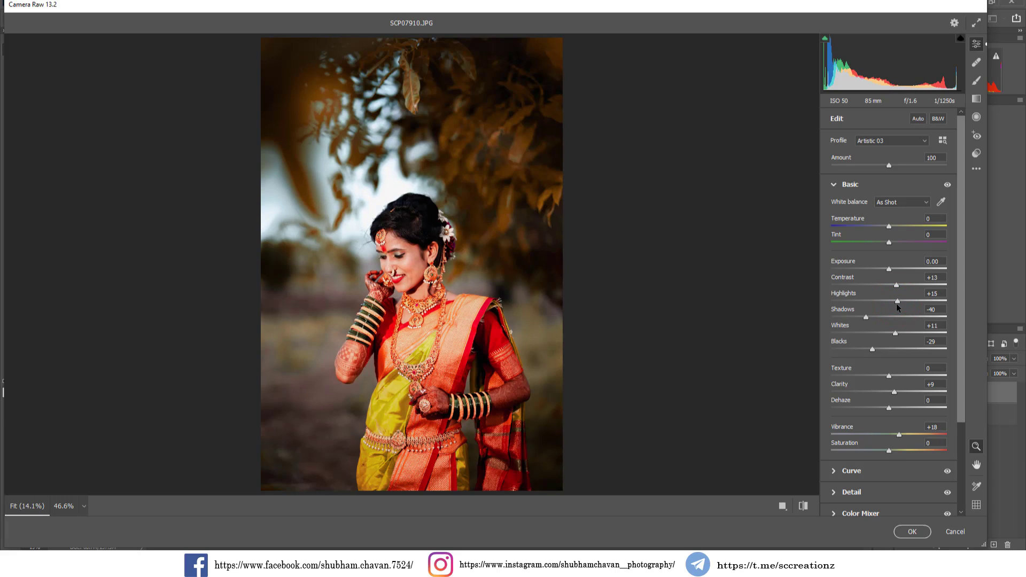
mouse_move(888, 449)
mouse_down()
mouse_move(879, 453)
mouse_move(907, 453)
mouse_up()
double_click(906, 452)
click(783, 506)
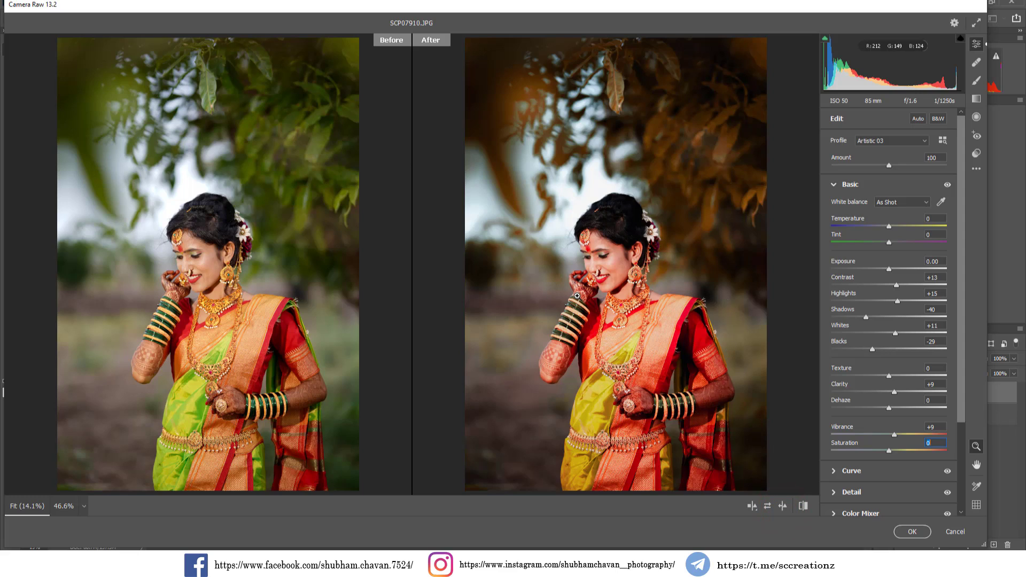
Save the current Camera Raw settings as an XMP file named "wedding preset"
click(977, 169)
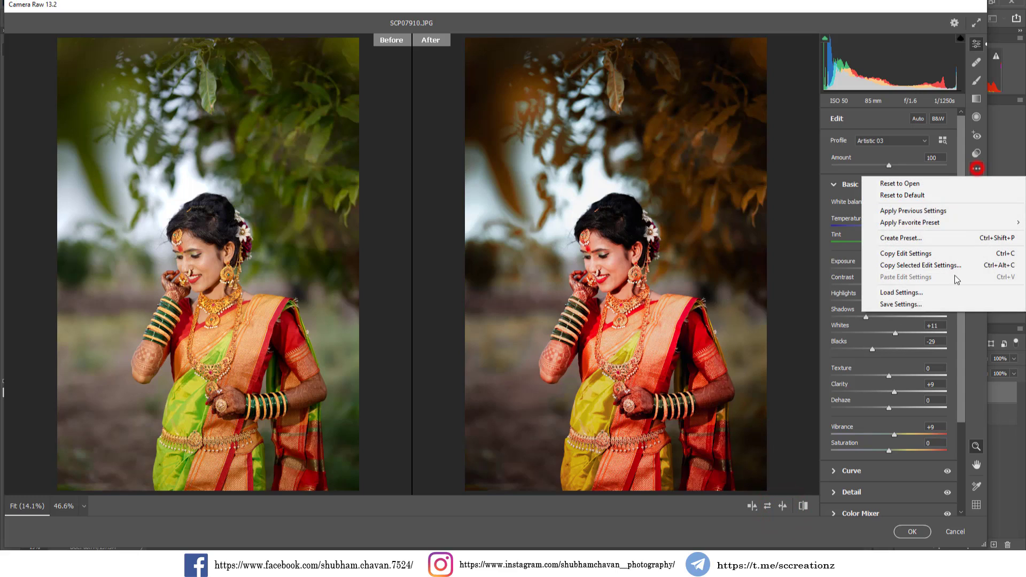
click(926, 305)
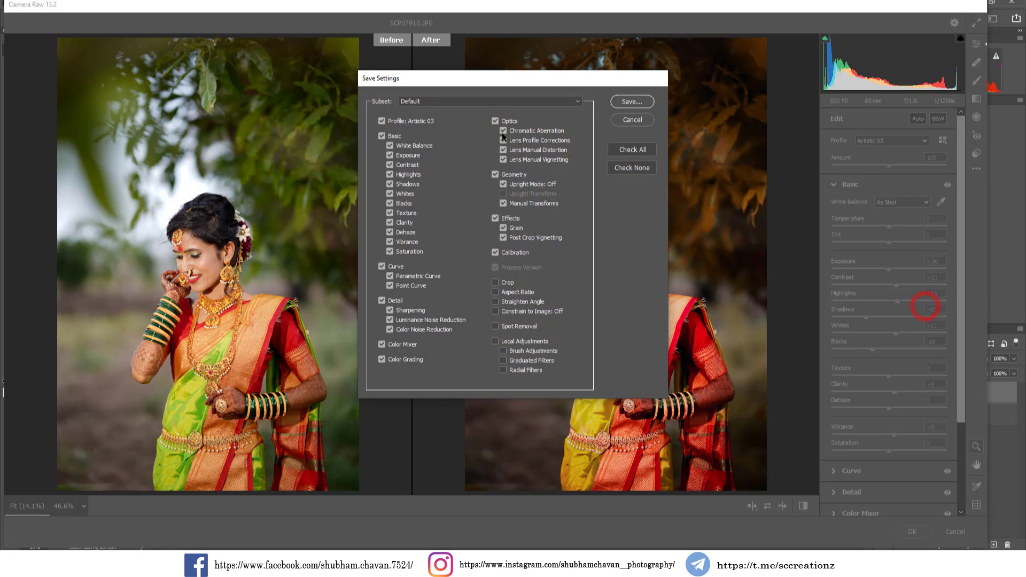
click(632, 101)
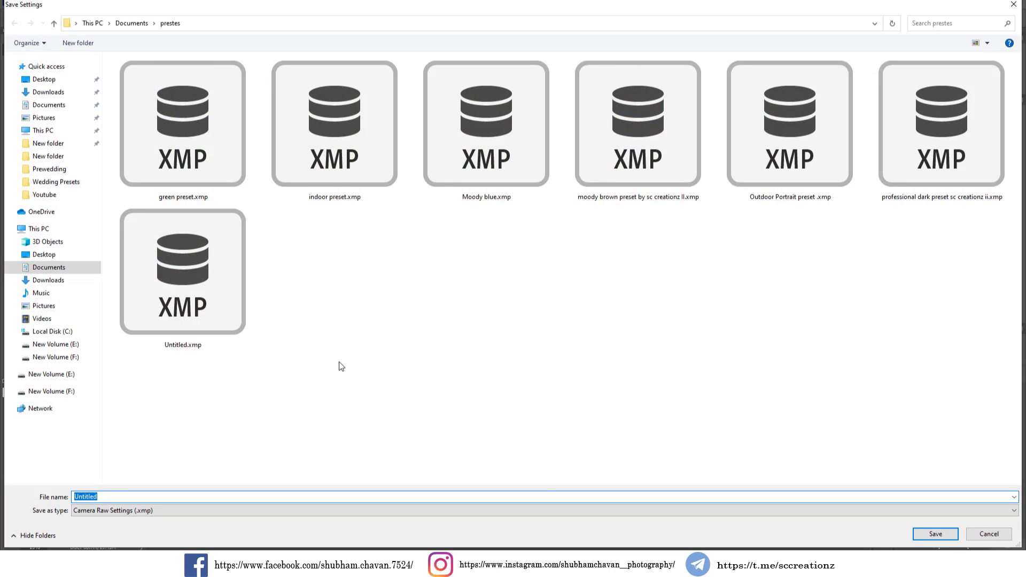
text(wedding preset)
key(Return)
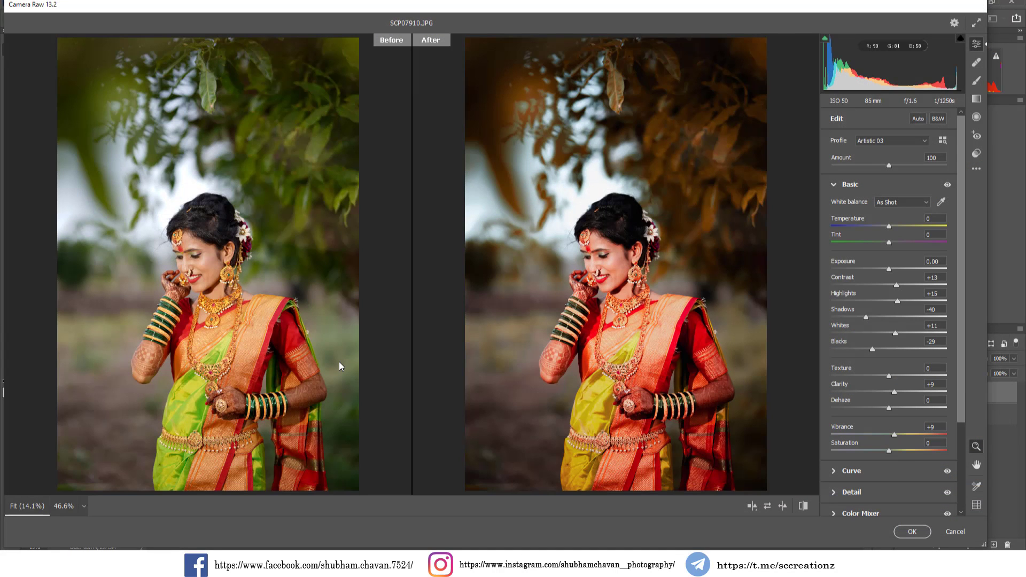
Apply the Camera Raw grade to Layer 0 copy and toggle that layer's visibility to compare with the original
click(903, 534)
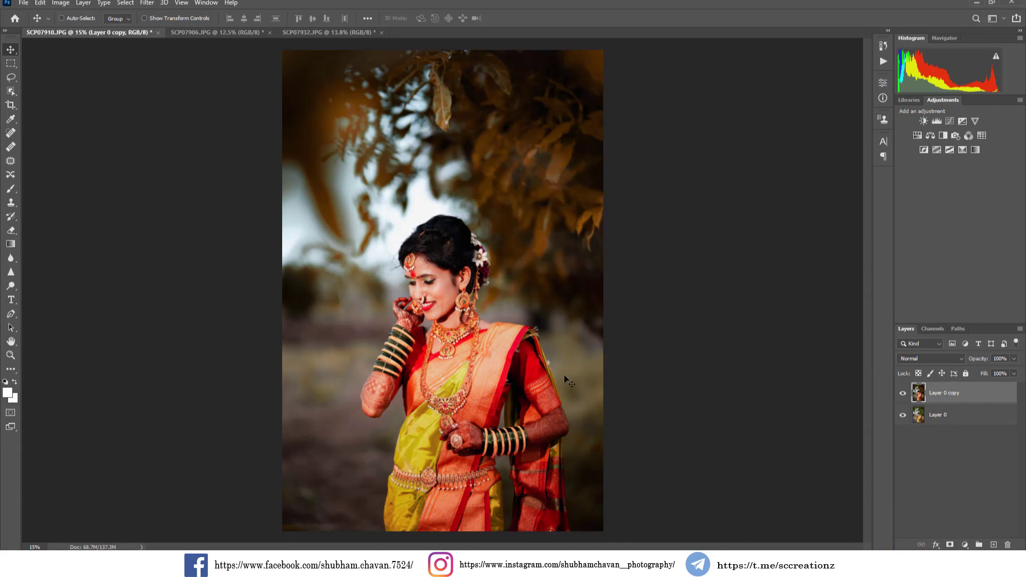
key(ctrl+minus)
key(ctrl+plus)
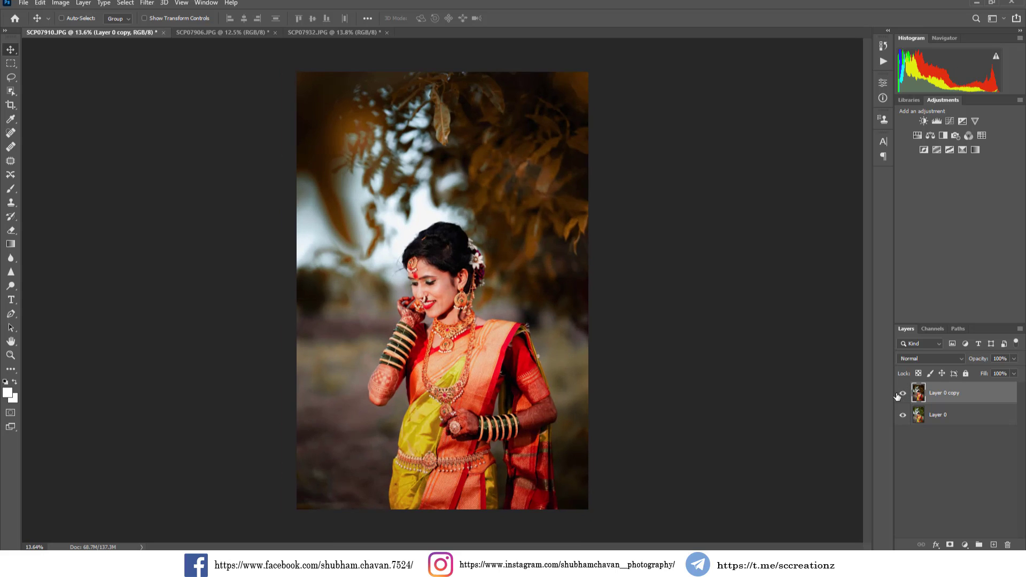
click(903, 393)
click(903, 394)
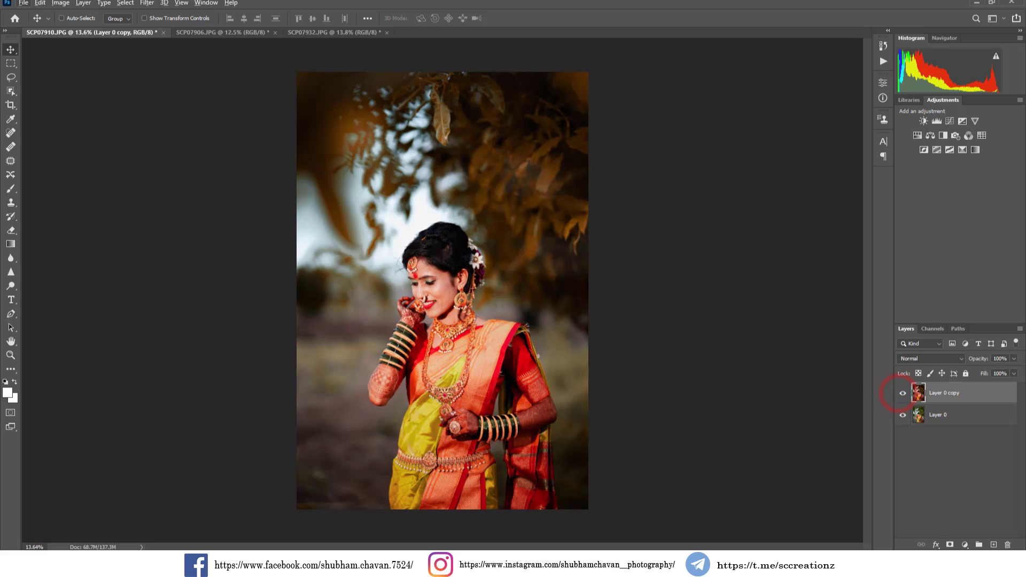
Add a Selective Color adjustment layer with Reds at Yellow -1% and Black -5%, and fine-tune their Cyan and Magenta
click(969, 546)
click(963, 537)
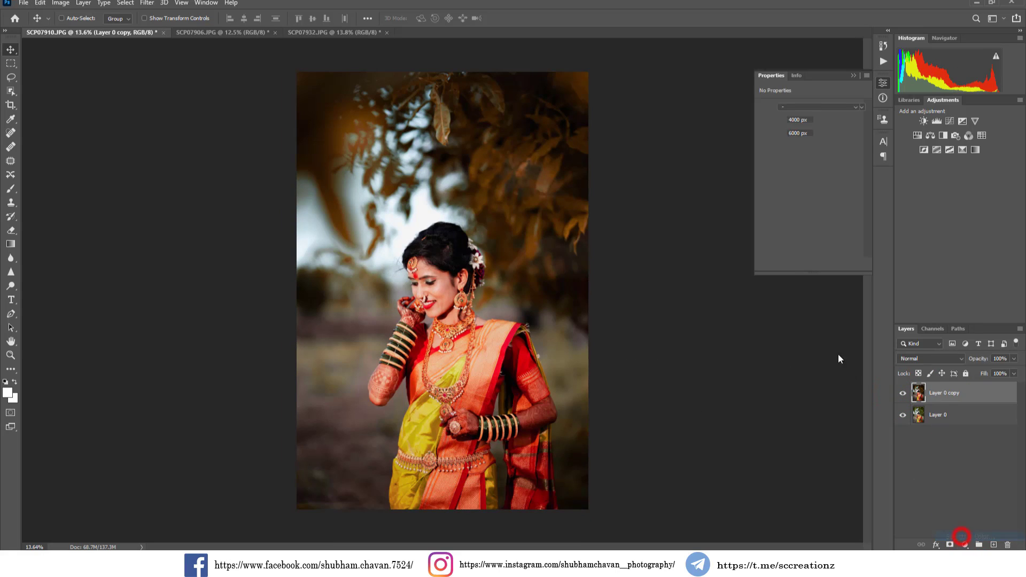
drag(809, 166, 808, 205)
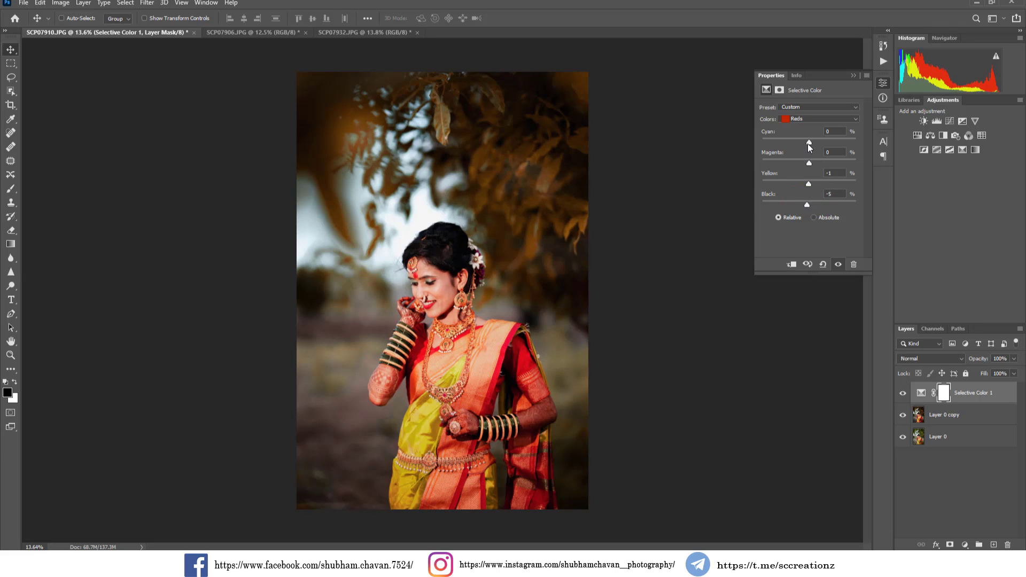
mouse_move(809, 145)
mouse_down()
mouse_move(819, 149)
mouse_move(757, 146)
mouse_move(814, 153)
mouse_up()
click(851, 76)
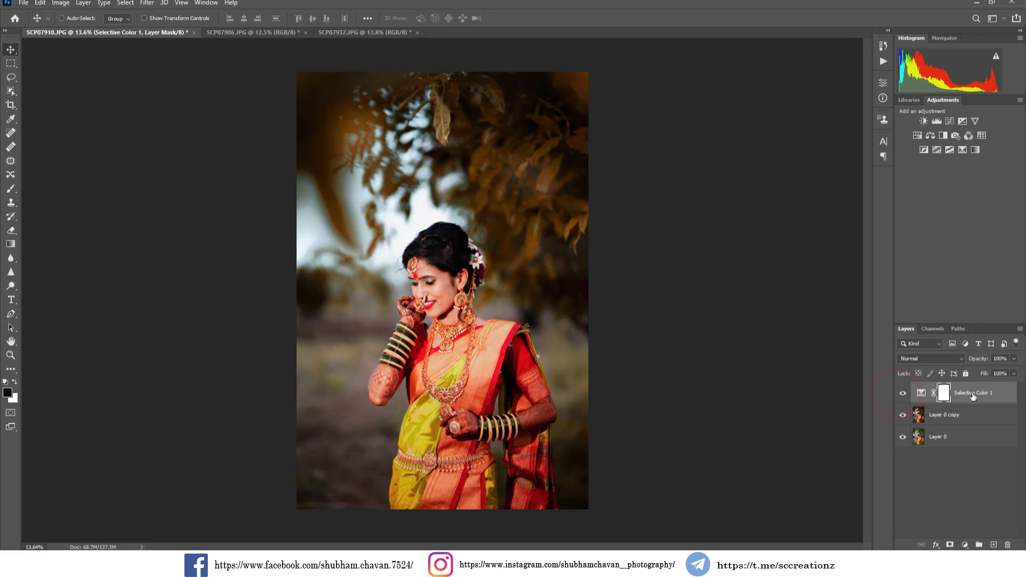
Try merging all visible layers into one, and undo the merge
right_click(982, 399)
click(926, 424)
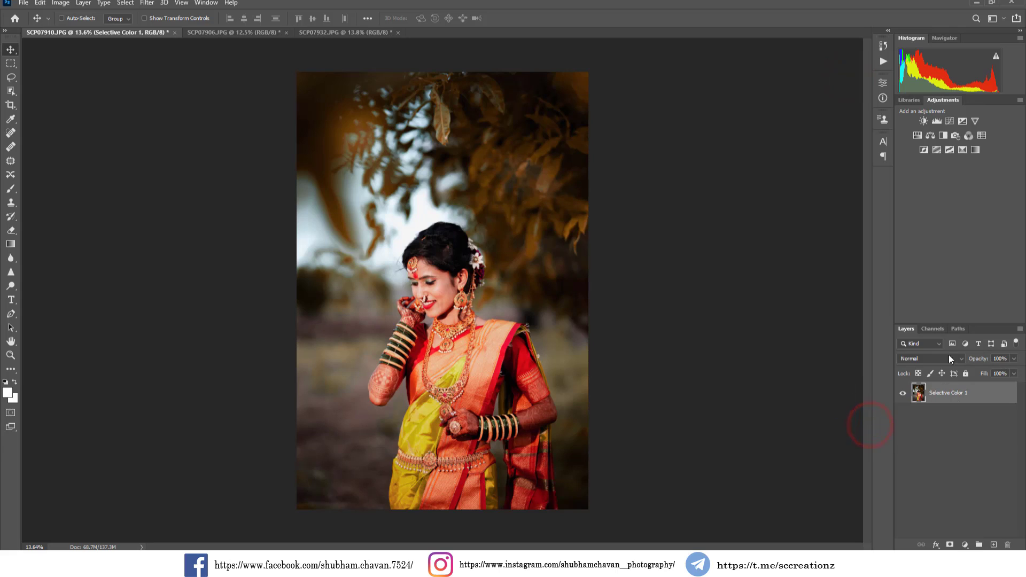
key(ctrl+z)
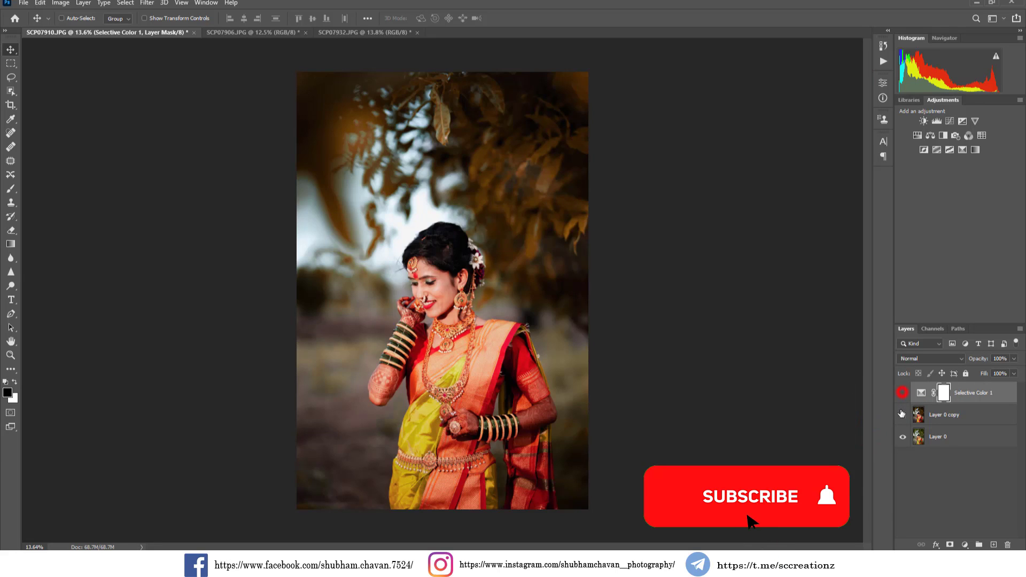
Toggle the graded layer's visibility to compare, and merge the Selective Color adjustment down into Layer 0 copy
click(903, 415)
click(903, 414)
right_click(976, 393)
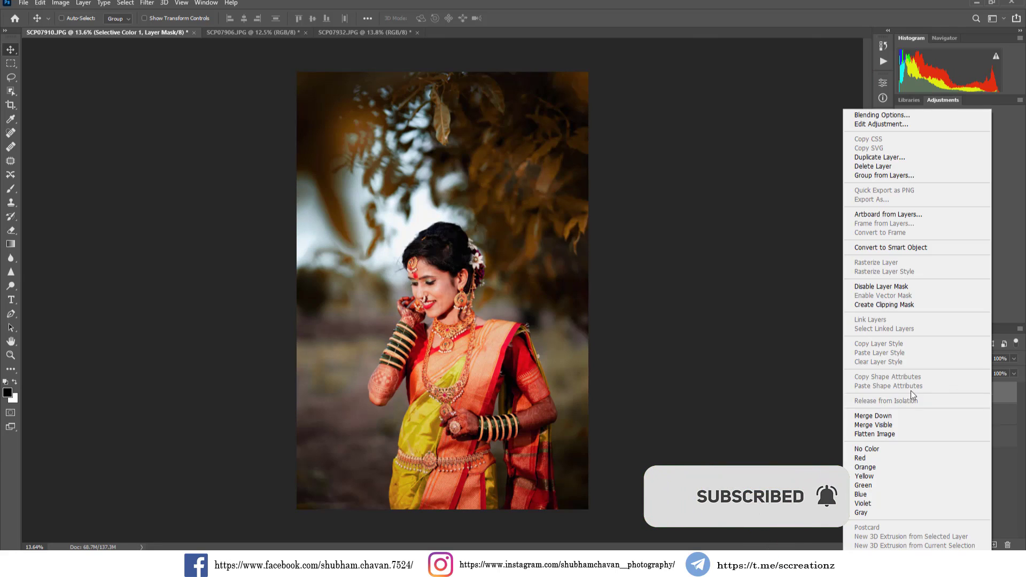
click(862, 415)
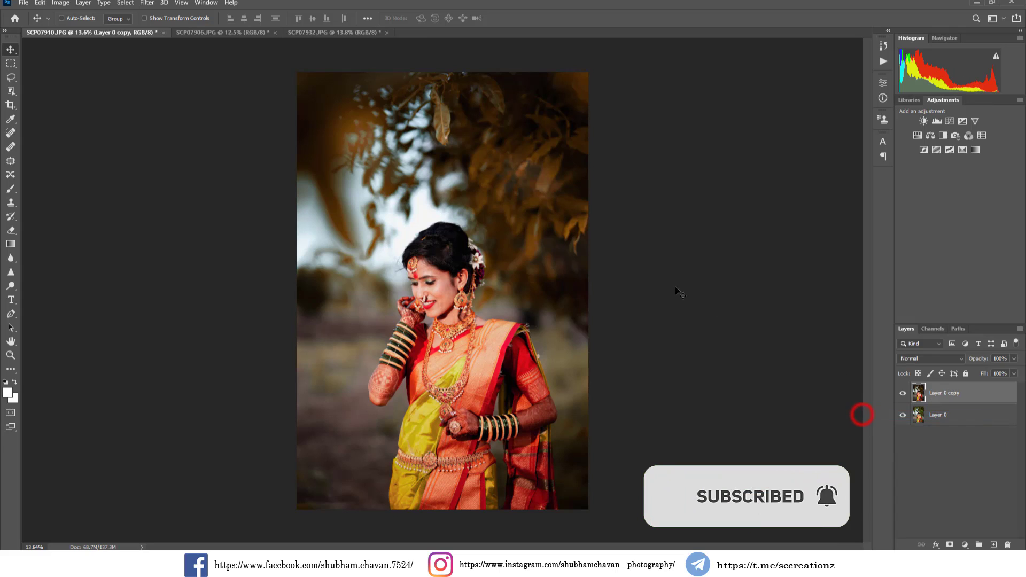
Switch to SCP07906.JPG and apply Auto Levels to it with the midtones at about 0.97
click(212, 32)
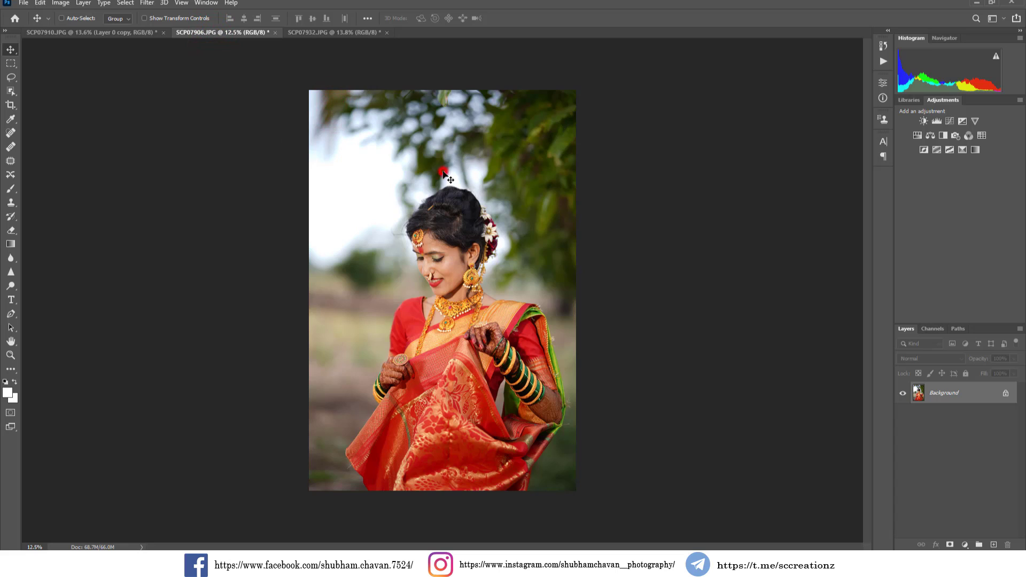
scroll(443, 173, up, 1)
click(60, 3)
click(182, 39)
click(865, 153)
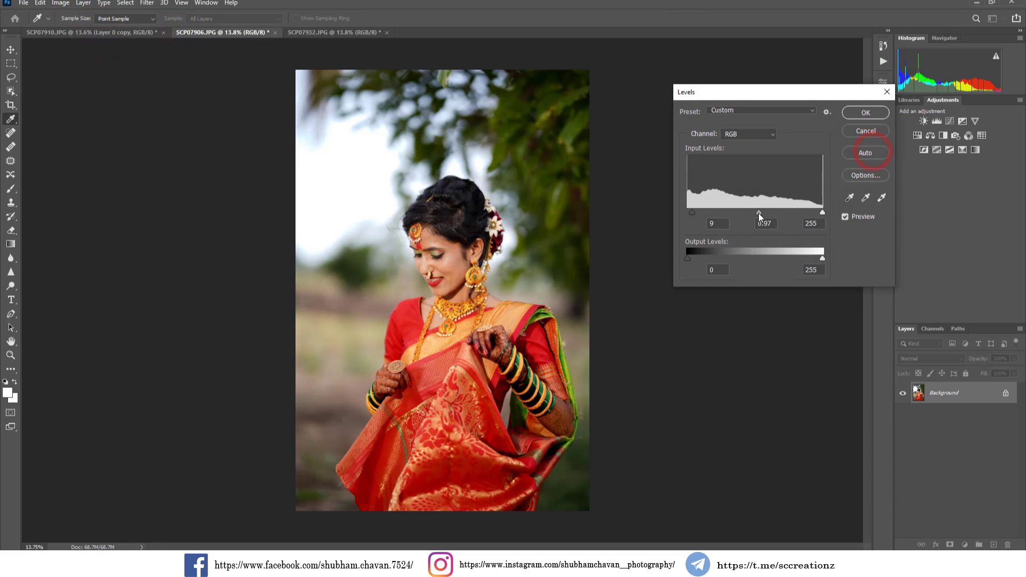
click(759, 212)
click(865, 110)
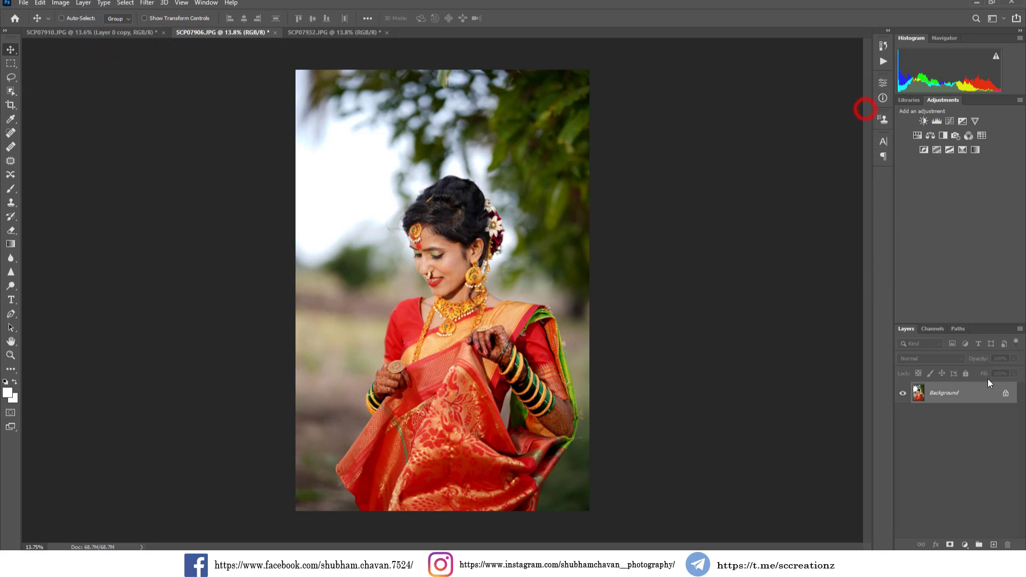
Duplicate the Background layer of SCP07906.JPG
right_click(970, 390)
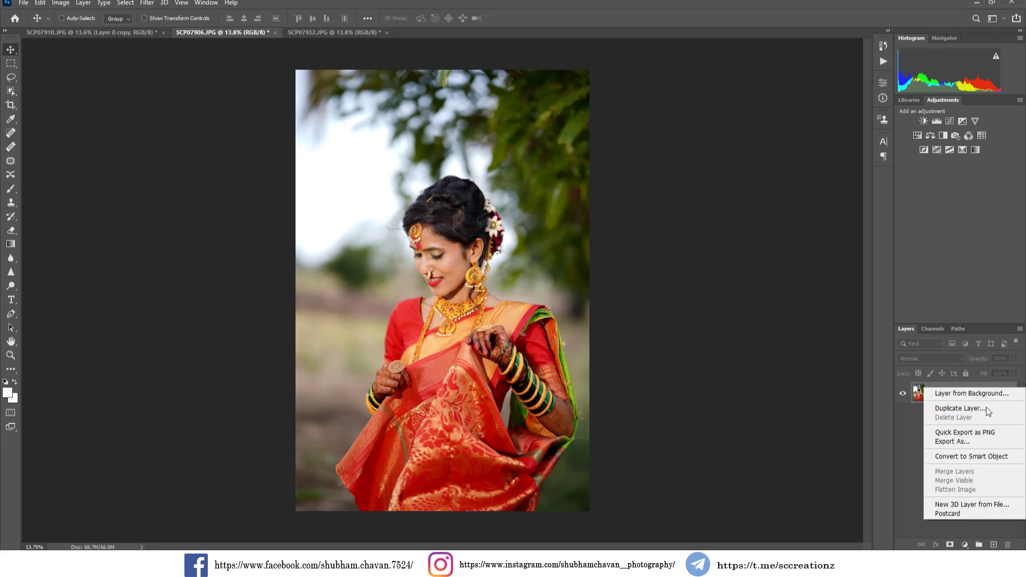
click(958, 415)
click(457, 117)
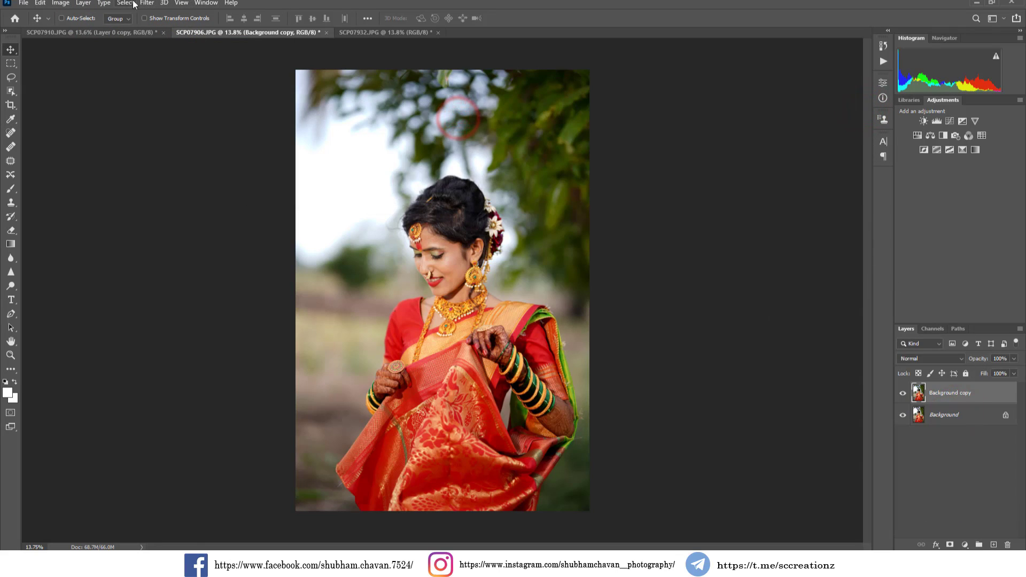
Open the Camera Raw Filter on the Background copy, load the wedding preset settings saved earlier, and inspect the result
click(147, 3)
click(181, 82)
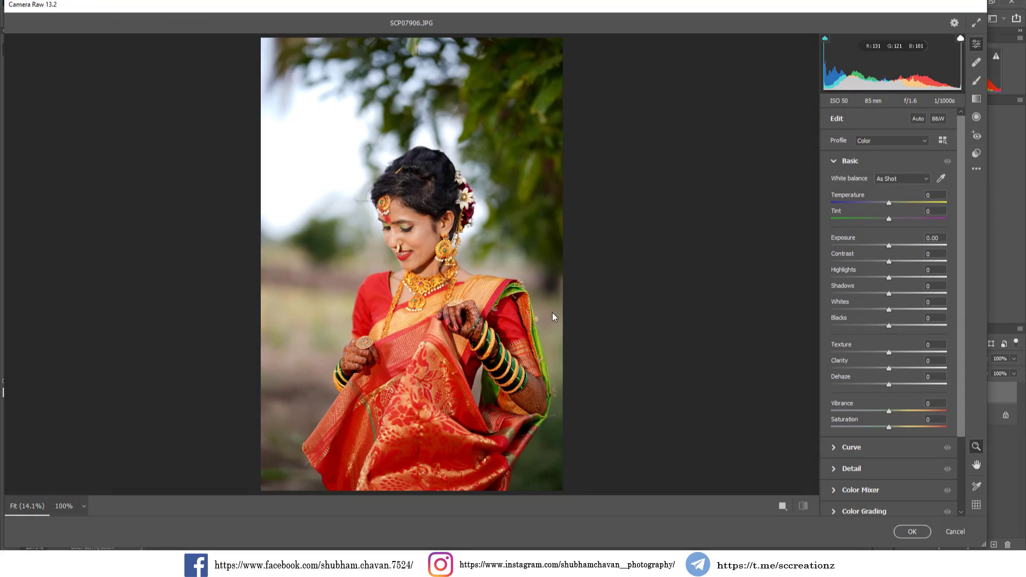
click(977, 171)
click(924, 292)
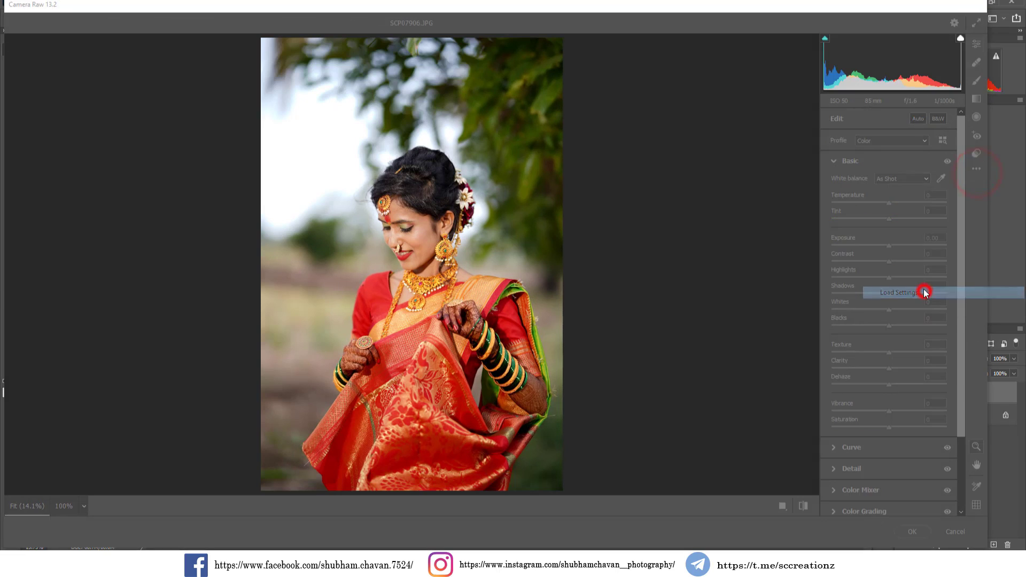
double_click(195, 284)
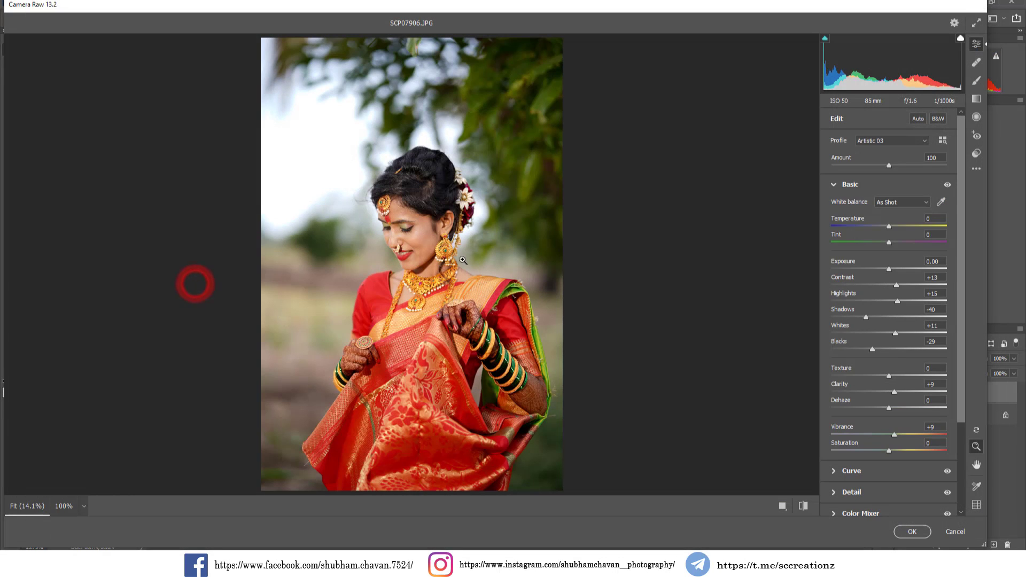
scroll(427, 252, up, 3)
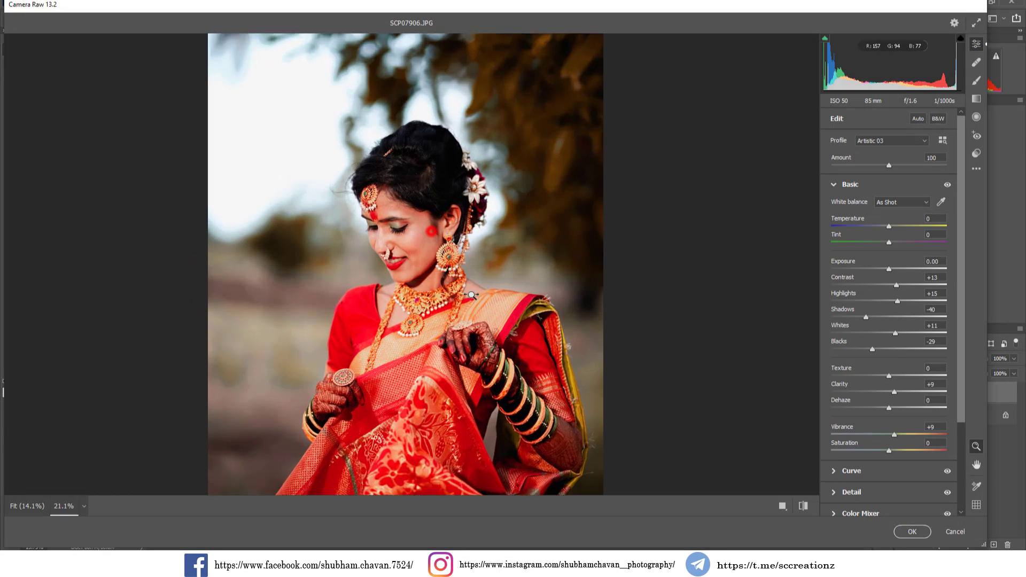
scroll(877, 485, down, 1)
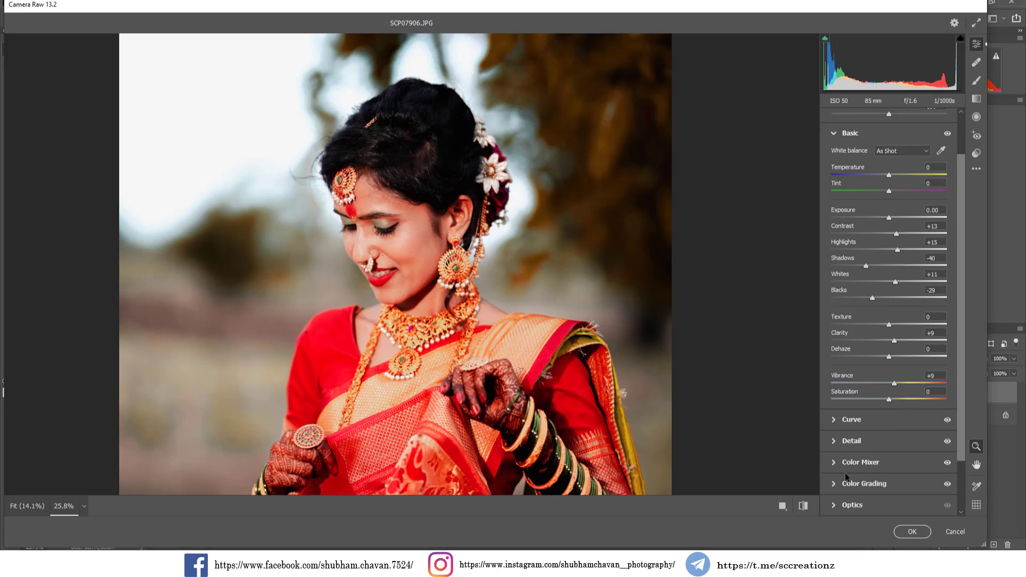
Set the Color Mixer saturation to Reds +2 and Oranges -18, compare before and after views, and apply the Camera Raw filter
click(836, 464)
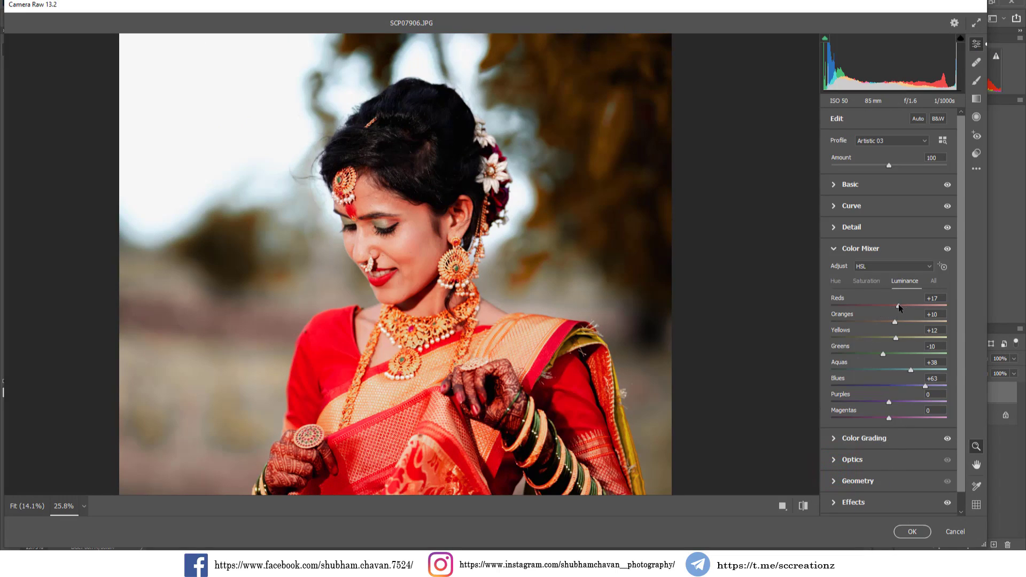
click(877, 283)
drag(891, 309, 878, 321)
right_click(634, 370)
click(672, 304)
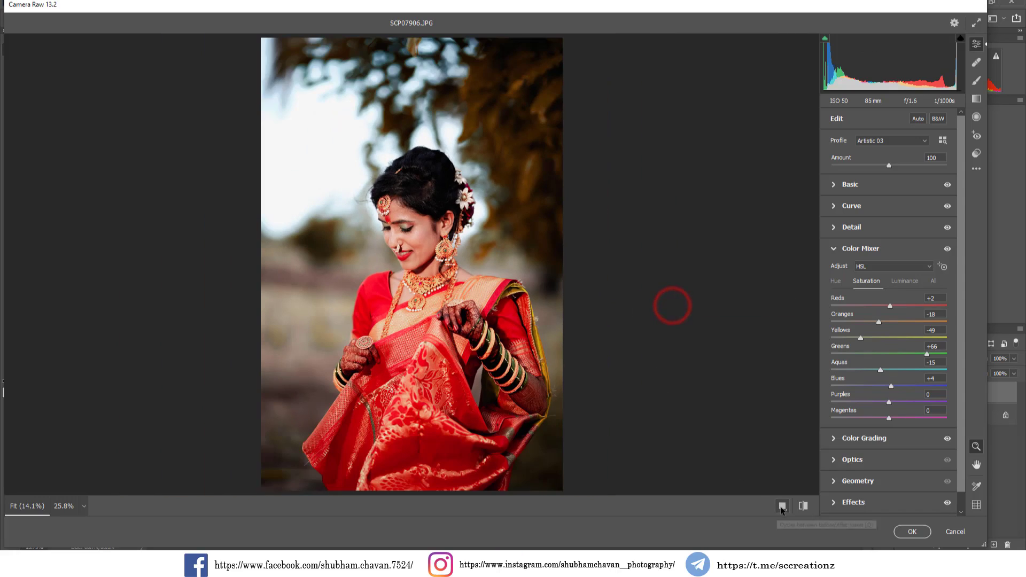
click(781, 506)
click(912, 532)
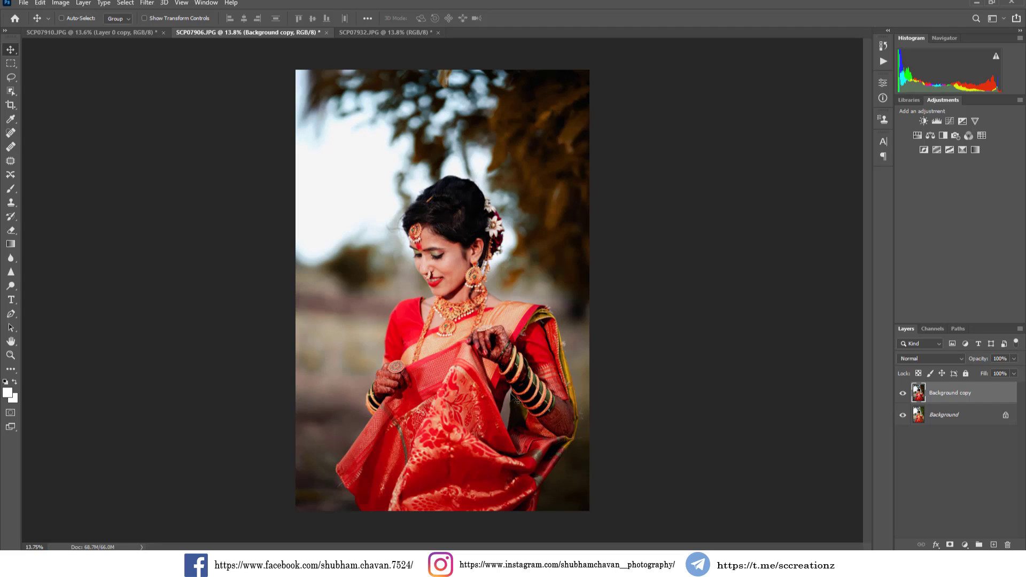
Toggle the Background copy layer's visibility to compare the graded SCP07906.JPG with its original
click(904, 393)
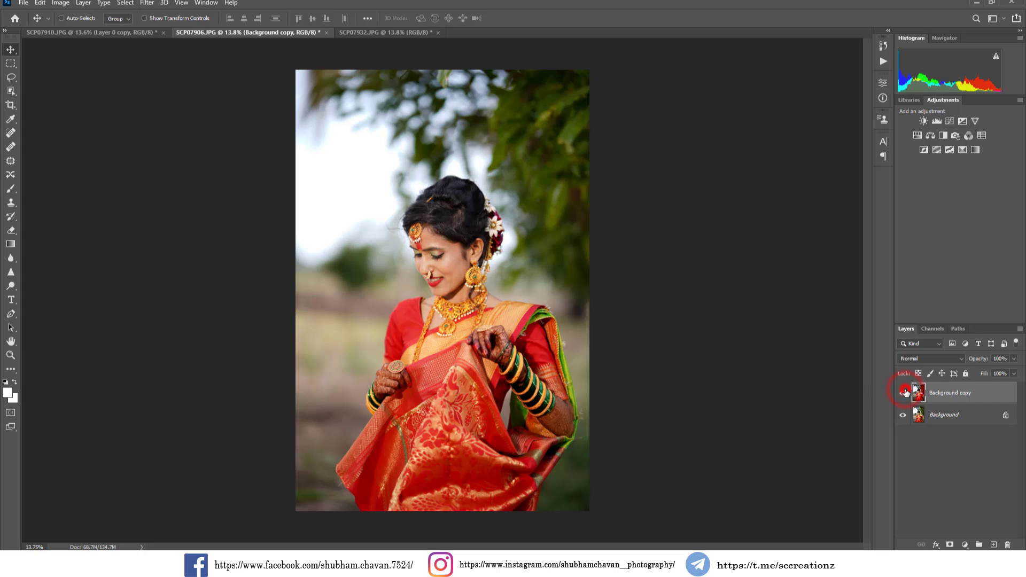
click(904, 392)
click(904, 393)
click(904, 393)
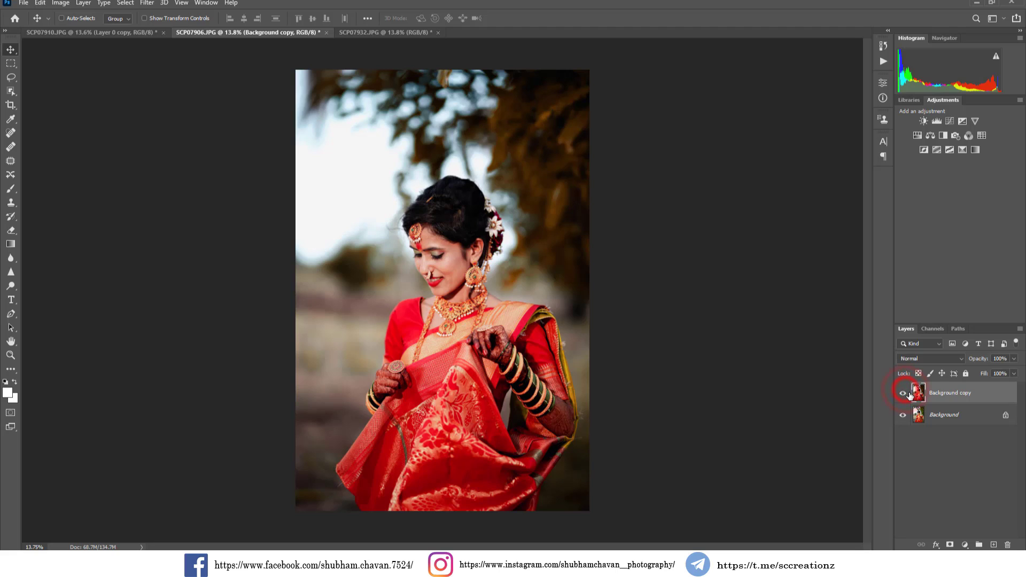
Switch to SCP07932.JPG, open the Camera Raw Filter, load the saved wedding preset settings, and inspect the bride's face up close
click(375, 33)
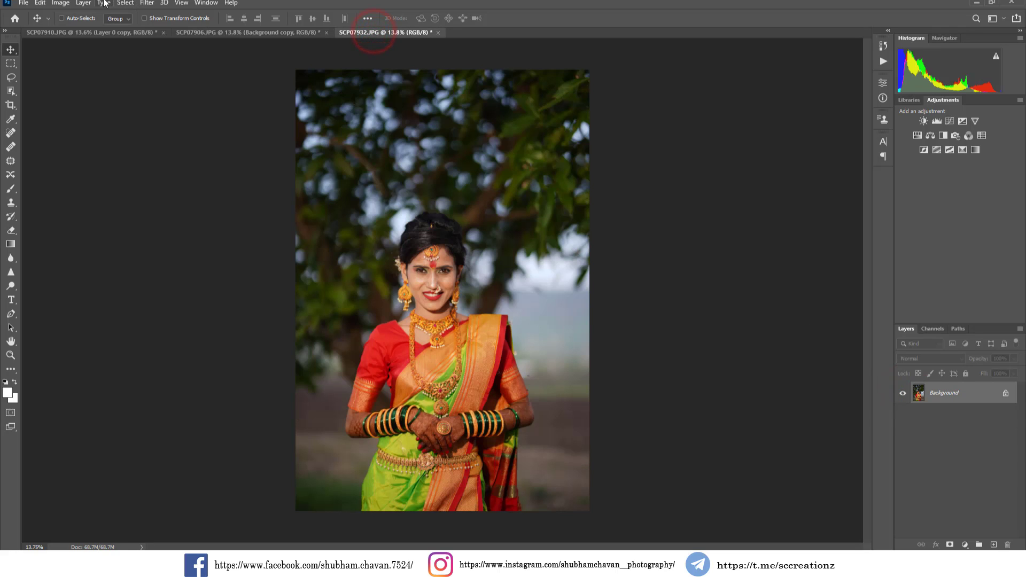
click(147, 3)
click(173, 81)
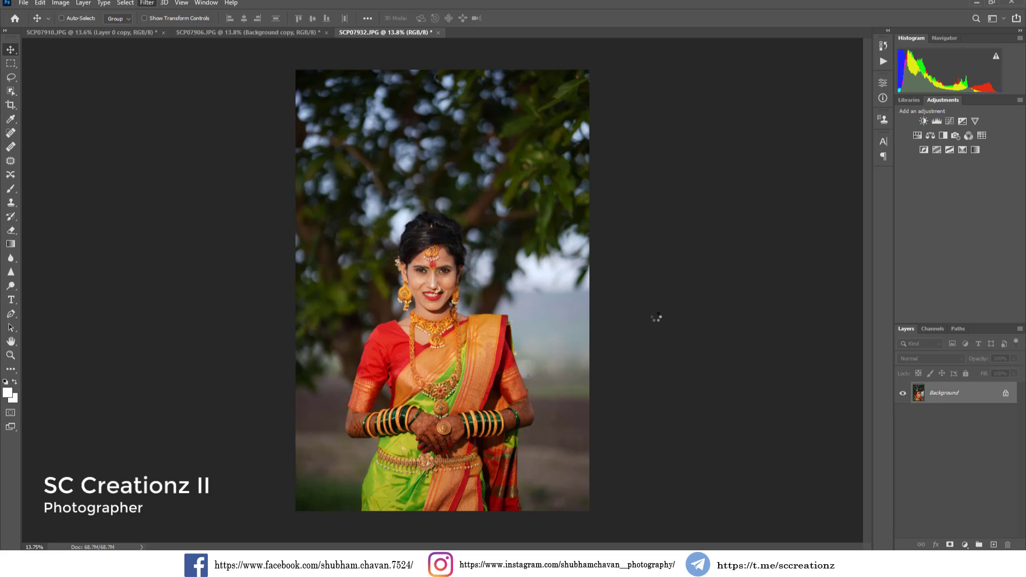
click(977, 169)
click(931, 292)
double_click(188, 280)
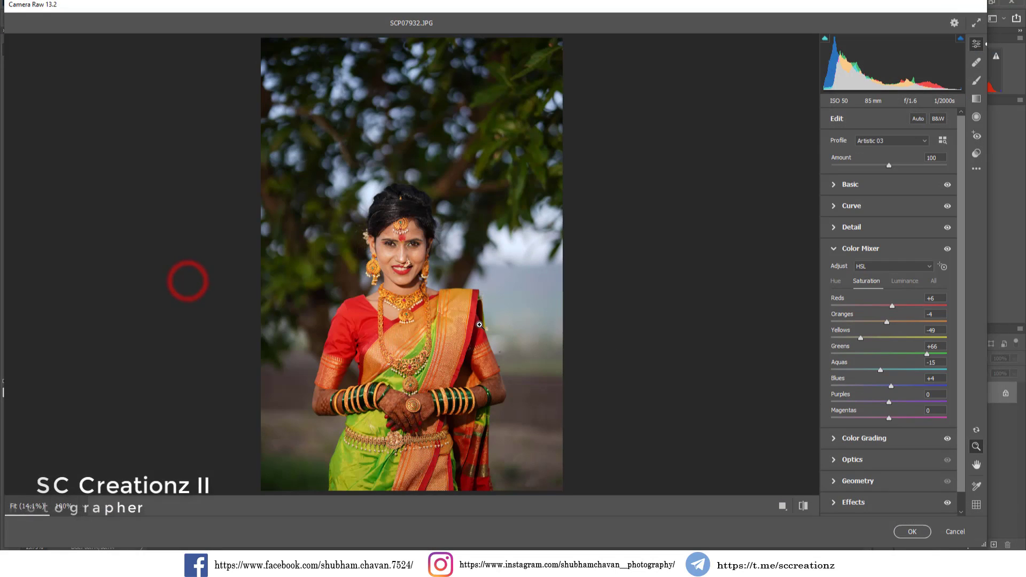
click(409, 235)
right_click(486, 242)
click(546, 250)
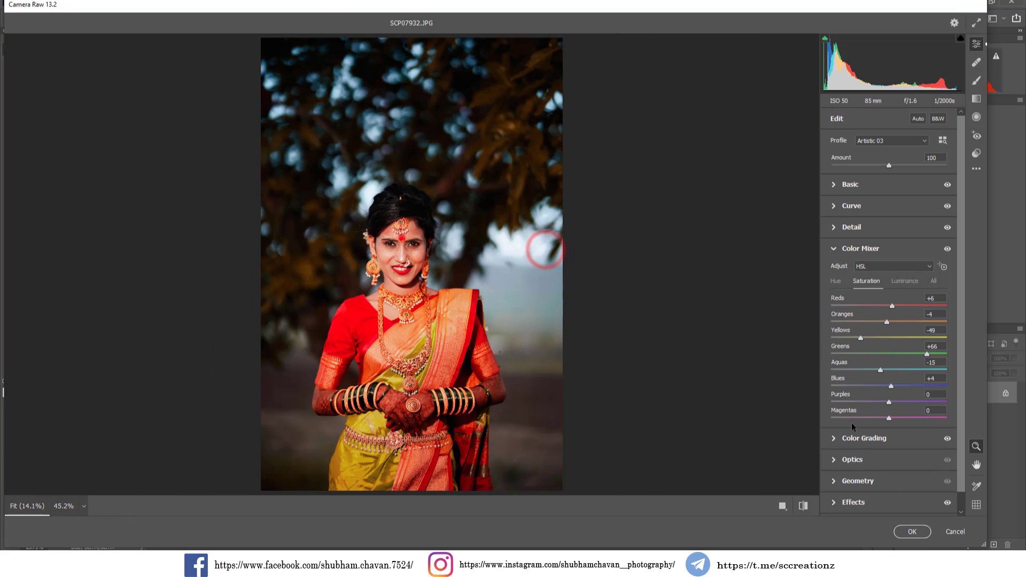
Set the Color Mixer saturation to Reds -5, Oranges -10, Aquas -59 and Blues -21, and apply the filter
drag(891, 309, 882, 323)
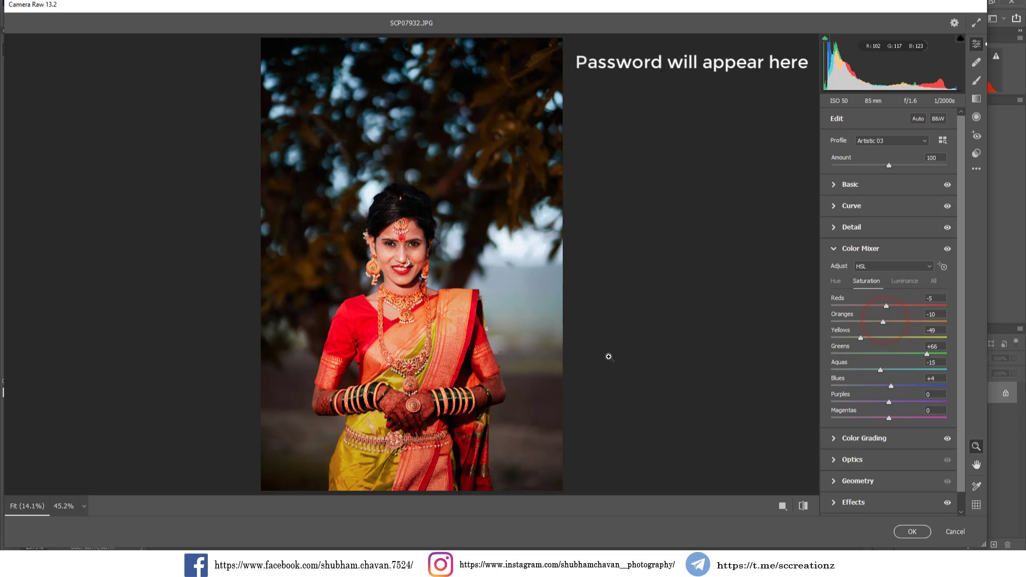
drag(880, 370, 808, 386)
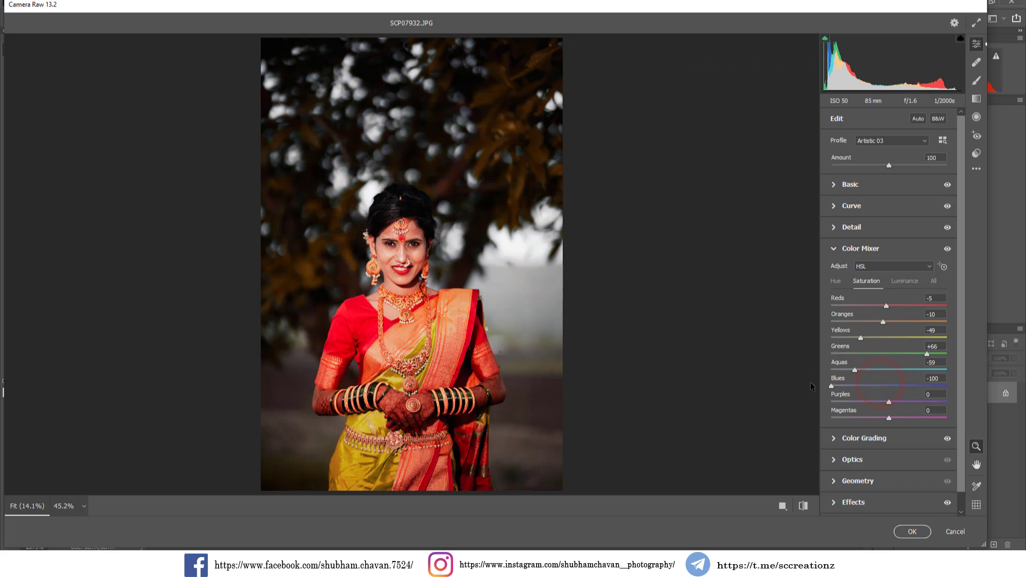
drag(893, 389, 896, 390)
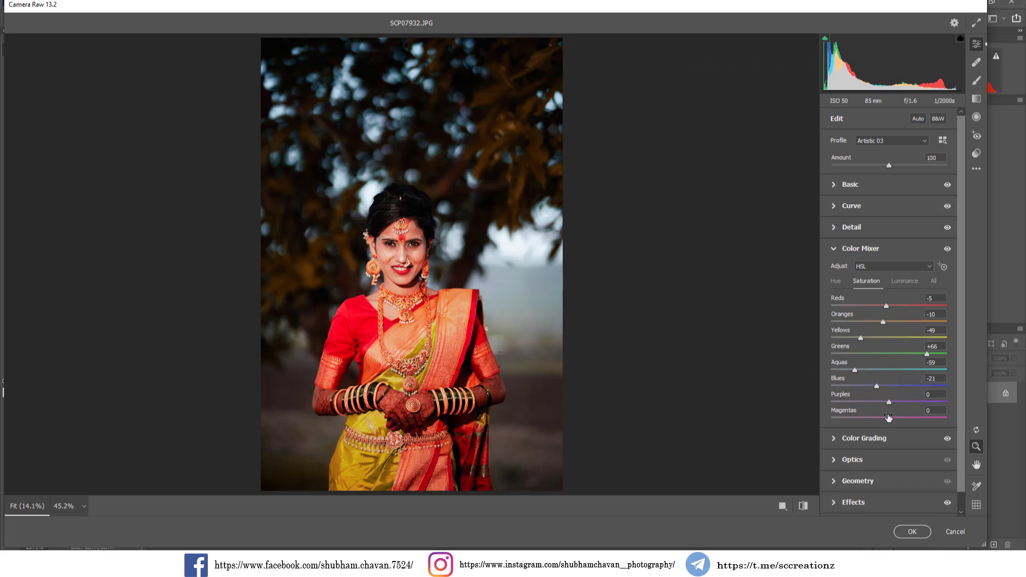
click(913, 532)
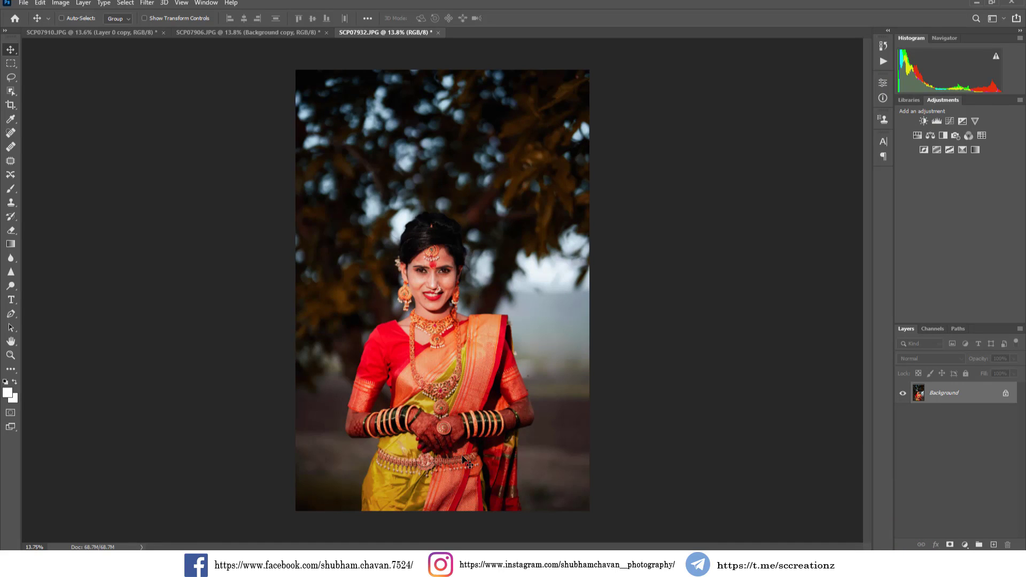
Undo and redo the Camera Raw filter repeatedly to compare SCP07932.JPG before and after grading
key(ctrl+z)
key(ctrl+shift+z)
key(ctrl+z)
key(ctrl+shift+z)
key(ctrl+z)
key(ctrl+shift+z)
Compare the graded and original versions of SCP07906.JPG and SCP07910.JPG by toggling each document's top layer
click(267, 33)
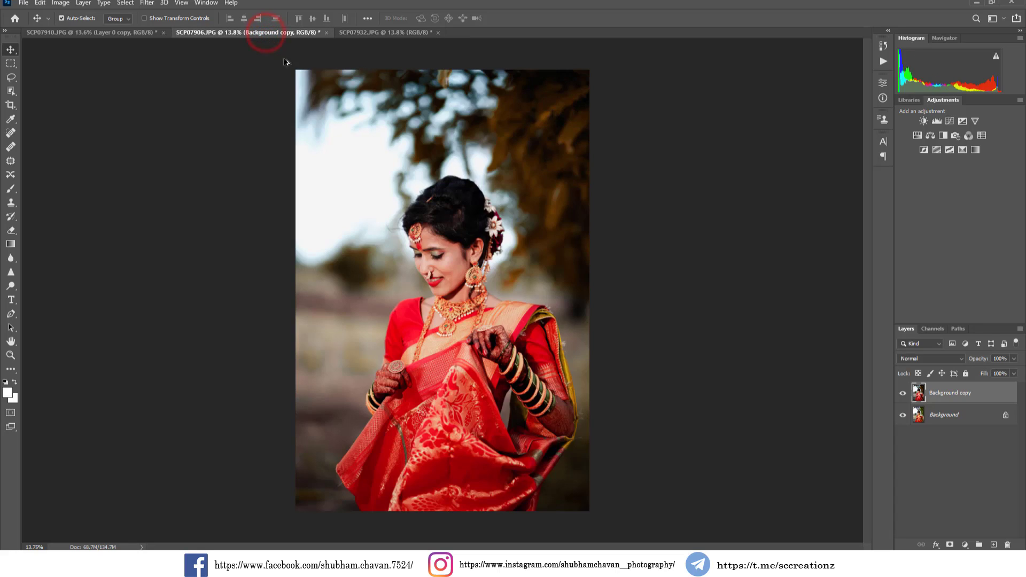
click(901, 394)
click(902, 394)
click(902, 394)
click(902, 394)
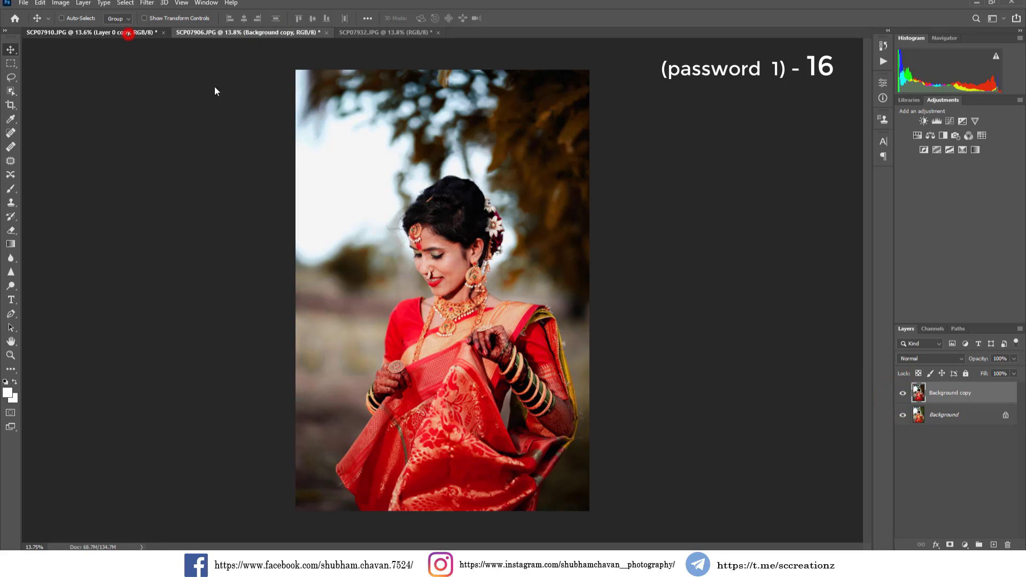
click(124, 33)
click(905, 394)
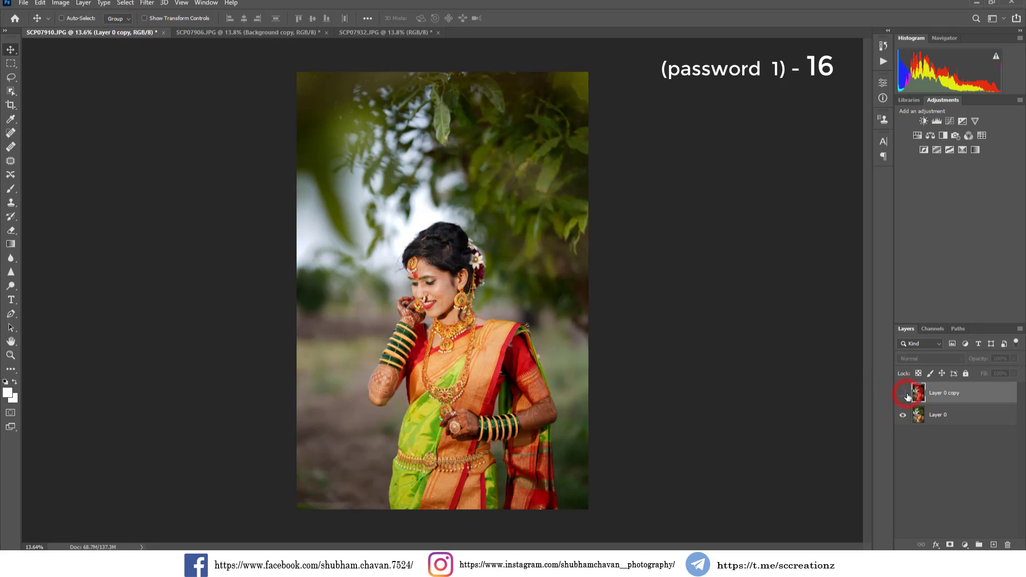
click(905, 394)
click(905, 394)
click(903, 394)
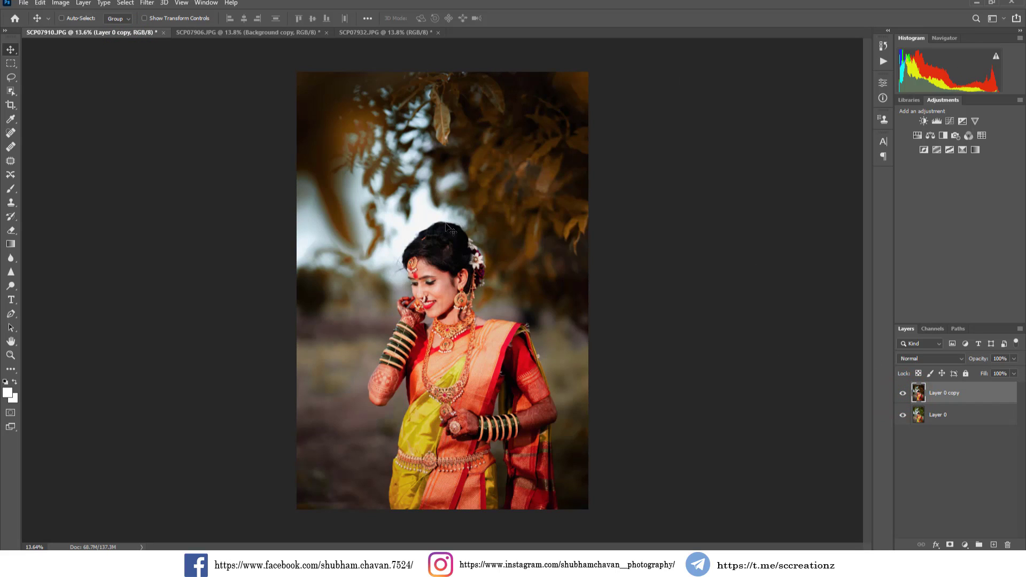
Add a Selective Color adjustment to SCP07932.JPG and, for Cyans, reduce Cyan and set Magenta -14, Yellow +10 and Black -91
click(388, 32)
click(965, 545)
click(970, 540)
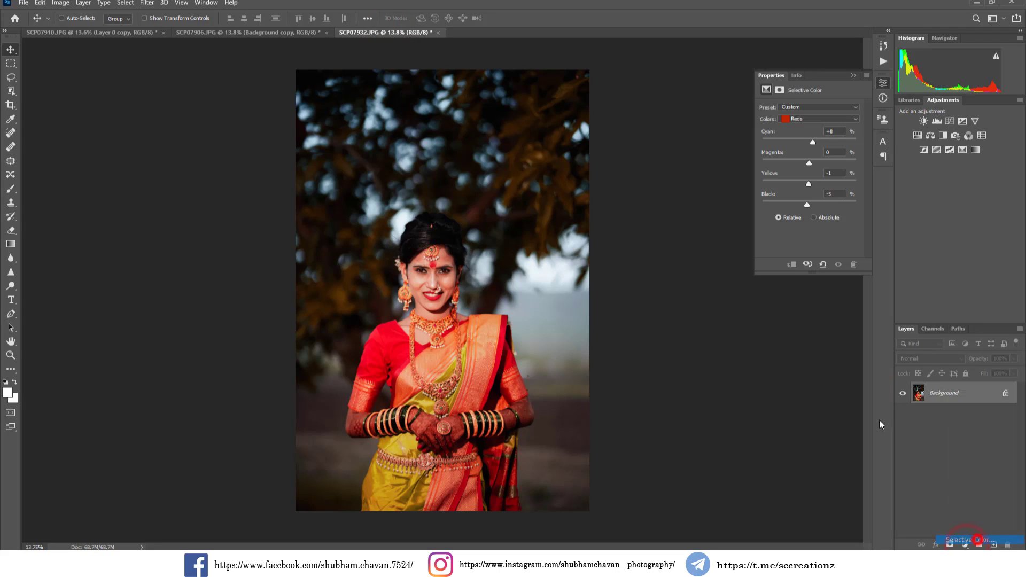
click(819, 119)
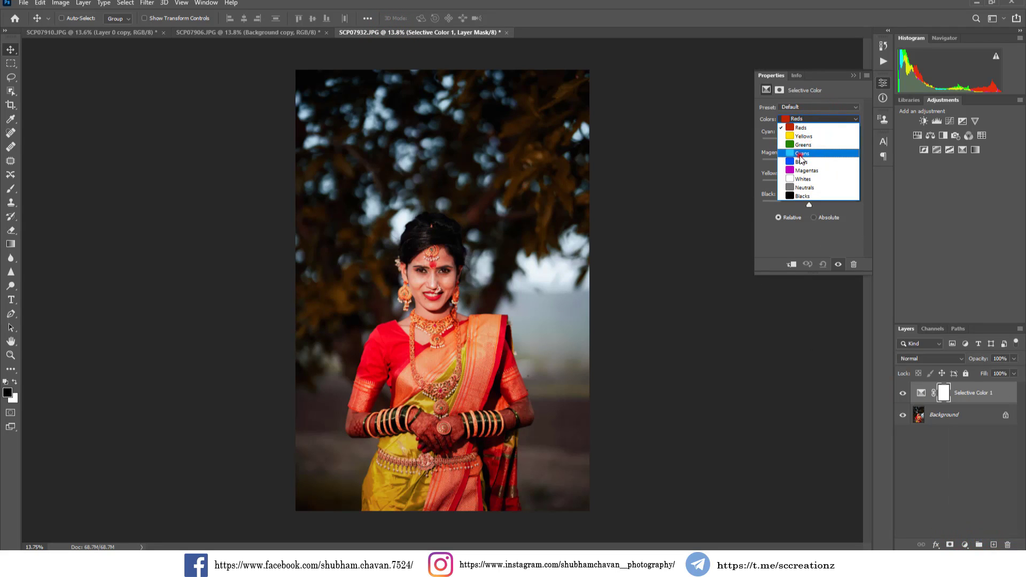
click(801, 154)
drag(809, 204, 751, 207)
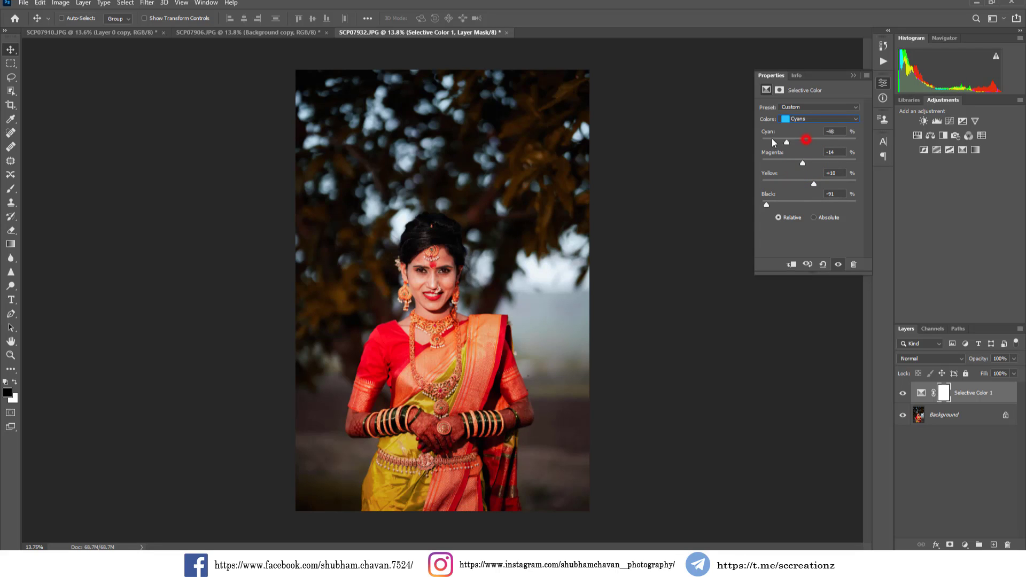
Set Cyan to +18 for the Reds in the Selective Color adjustment and collapse its settings
click(806, 122)
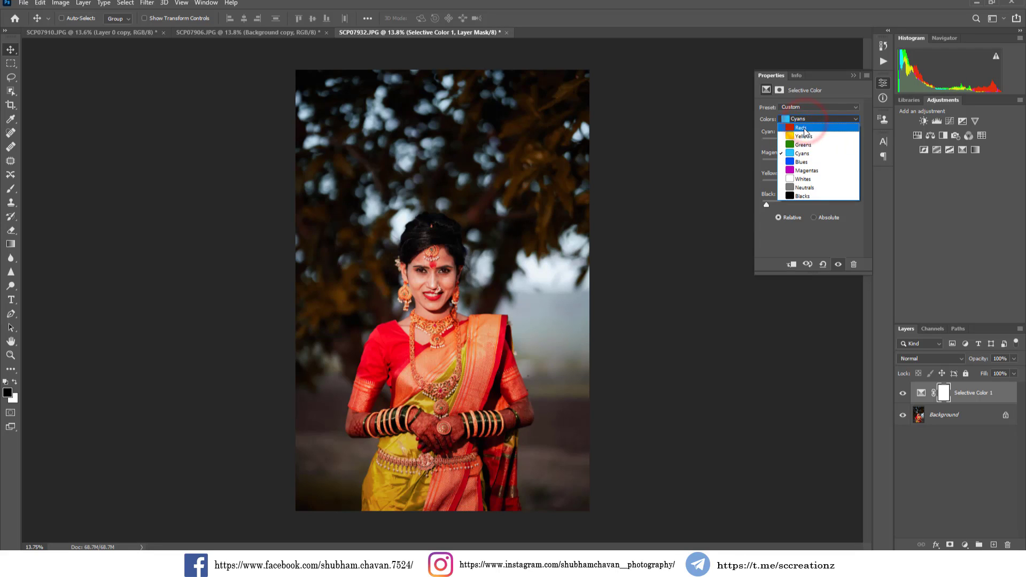
click(804, 127)
mouse_move(811, 143)
mouse_down()
mouse_move(831, 144)
mouse_move(786, 144)
mouse_move(819, 146)
mouse_up()
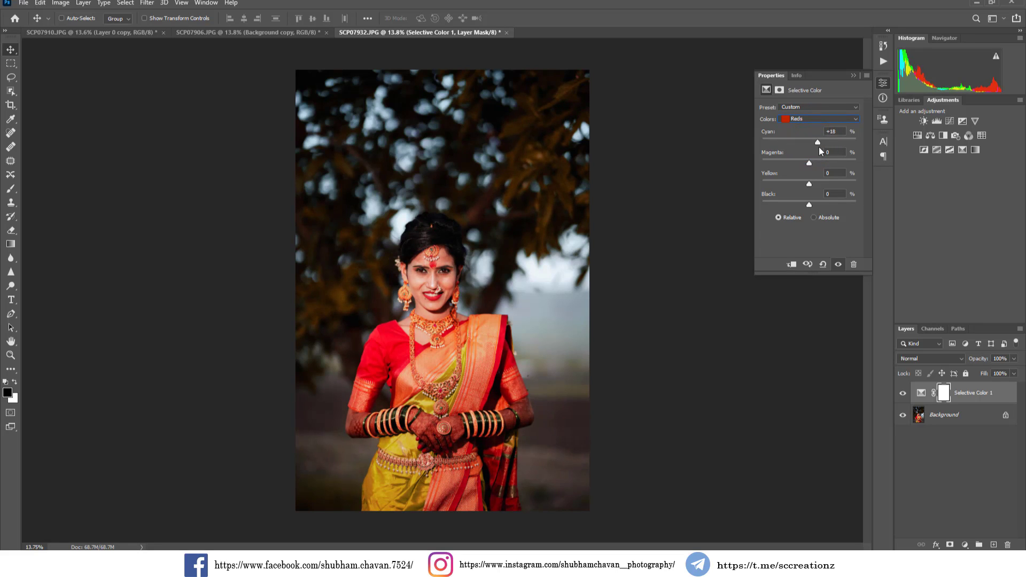
click(853, 77)
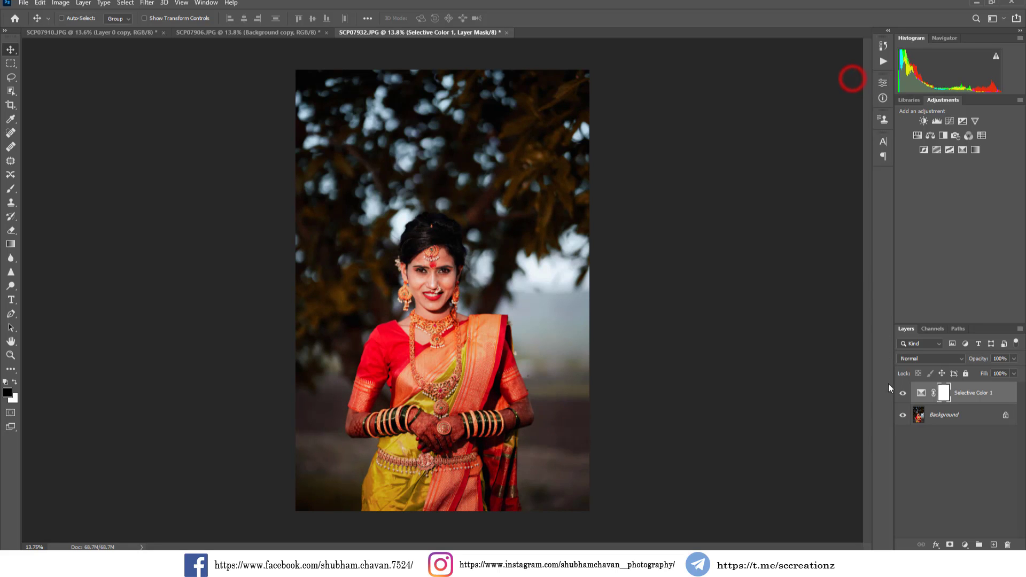
Toggle the Selective Color layer's visibility to check its effect on the whole photo and the bride's face
click(903, 393)
click(903, 393)
scroll(417, 290, up, 5)
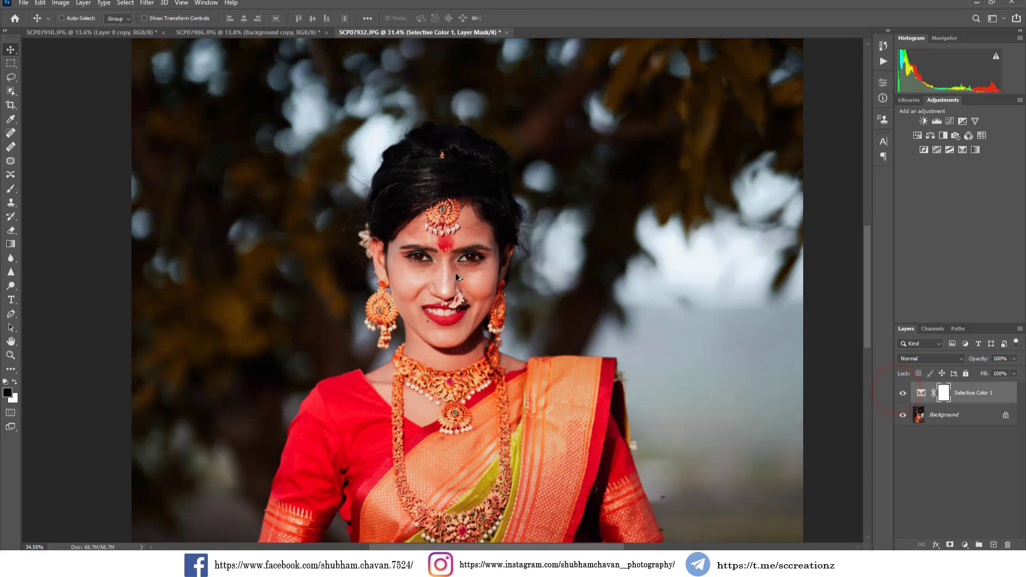
click(903, 393)
click(902, 395)
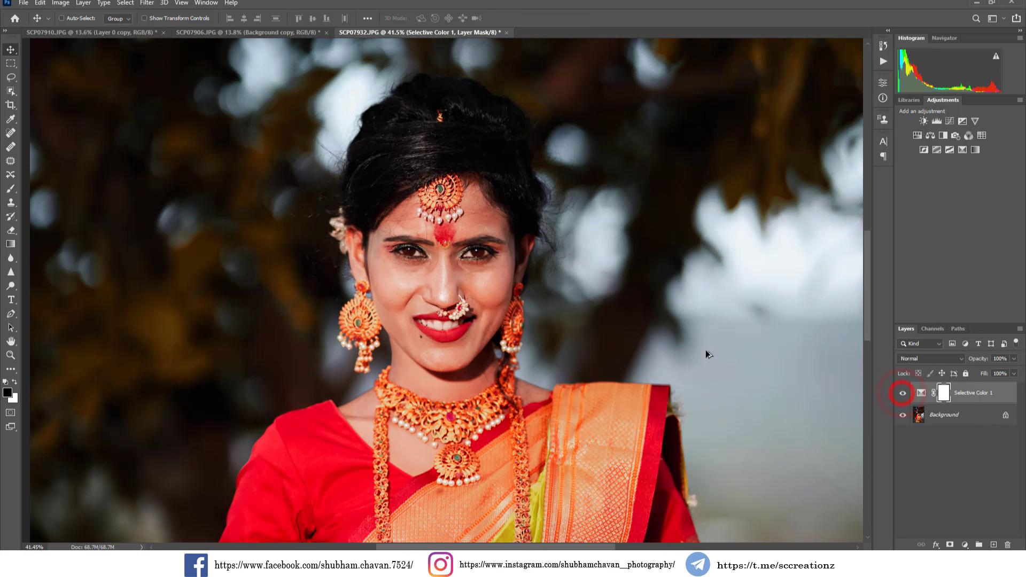
Merge the Selective Color adjustment with the Background layer of SCP07932.JPG
scroll(701, 346, down, 5)
right_click(999, 400)
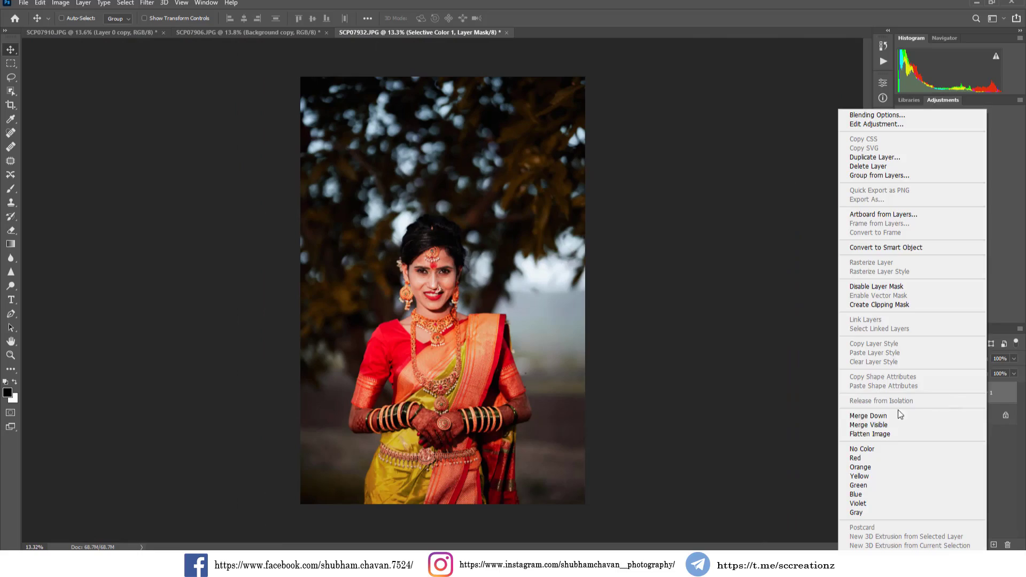
click(888, 422)
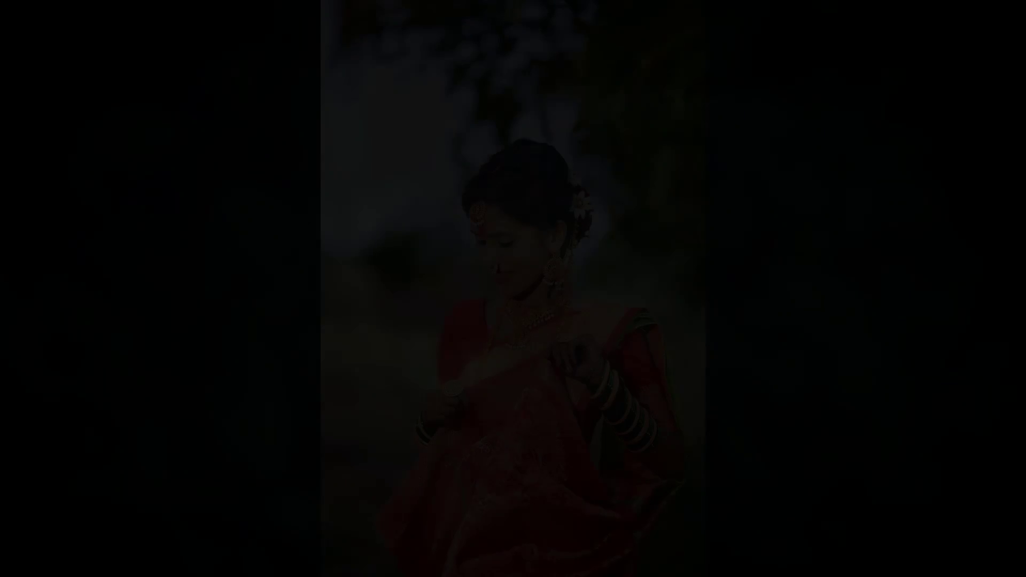